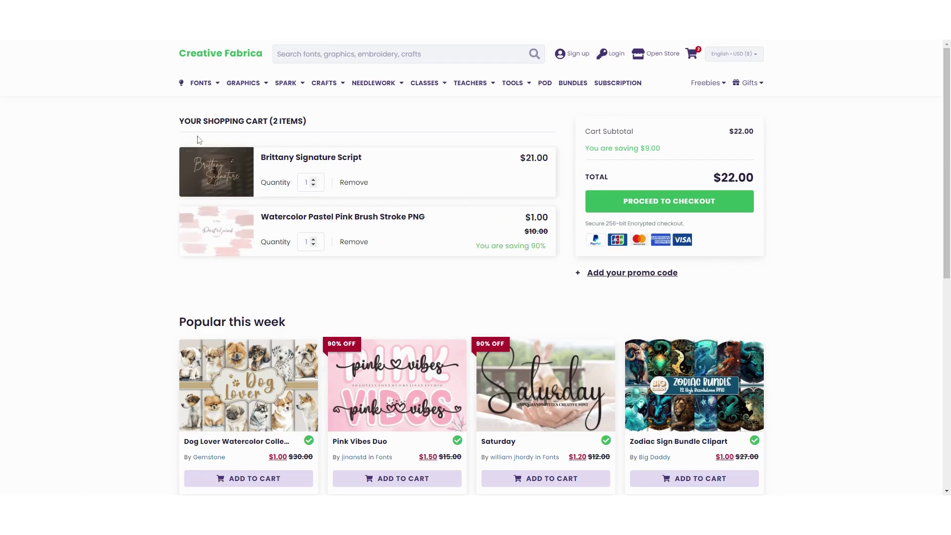
Switch to Canva and create a new custom-size design 16 in wide and 20 in high
mouse_move(240, 242)
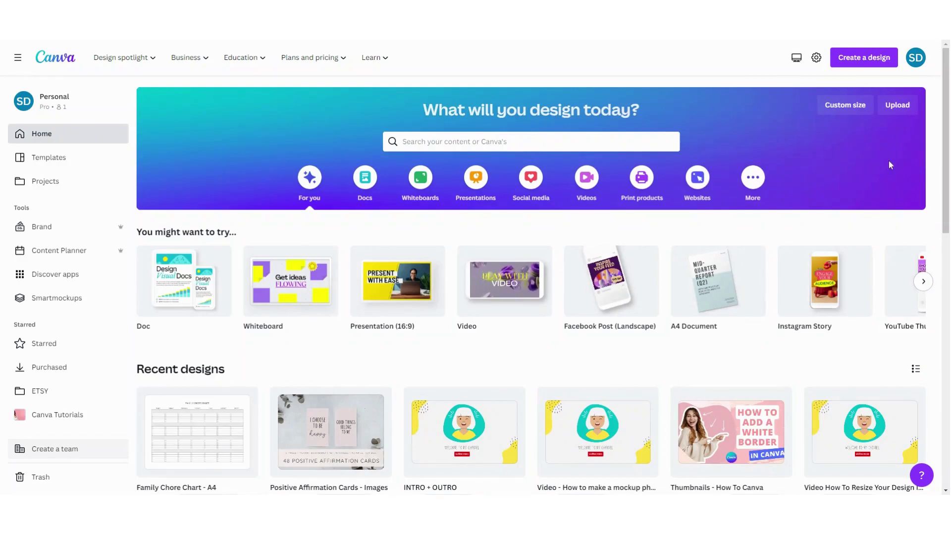
click(856, 63)
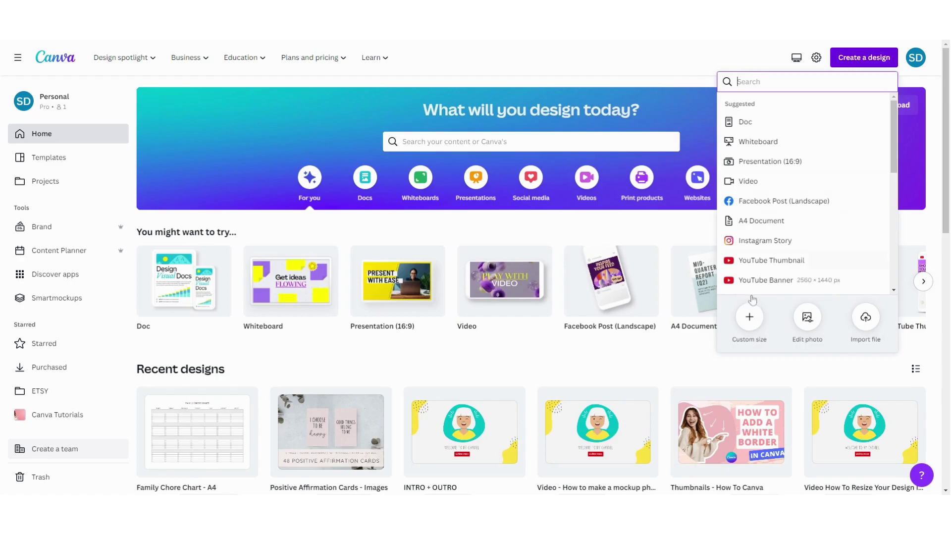
click(749, 318)
click(857, 123)
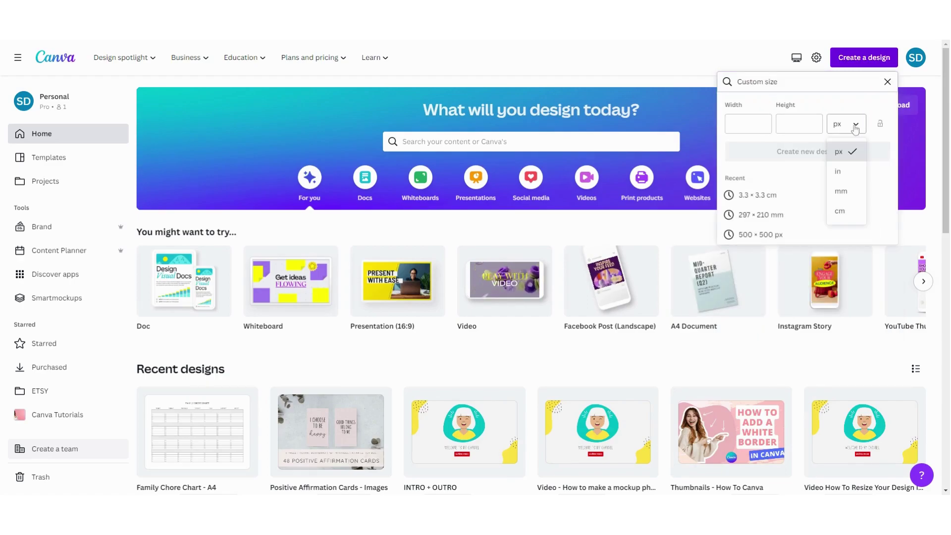
click(843, 173)
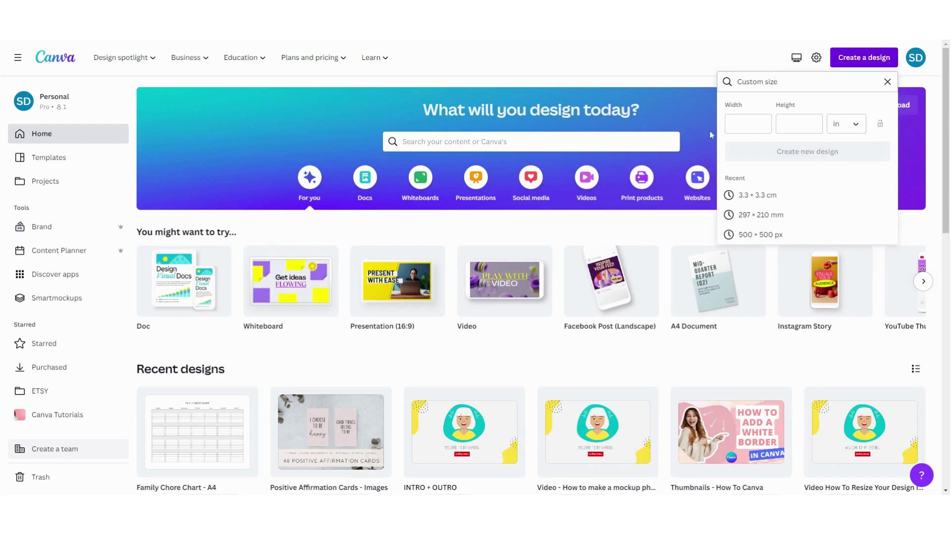
click(728, 104)
text(16)
key(Tab)
text(20)
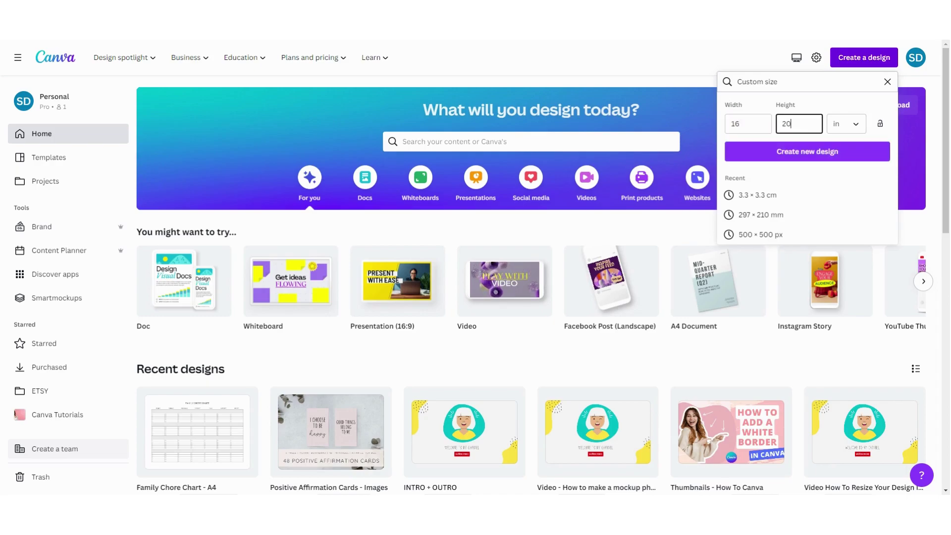
click(808, 152)
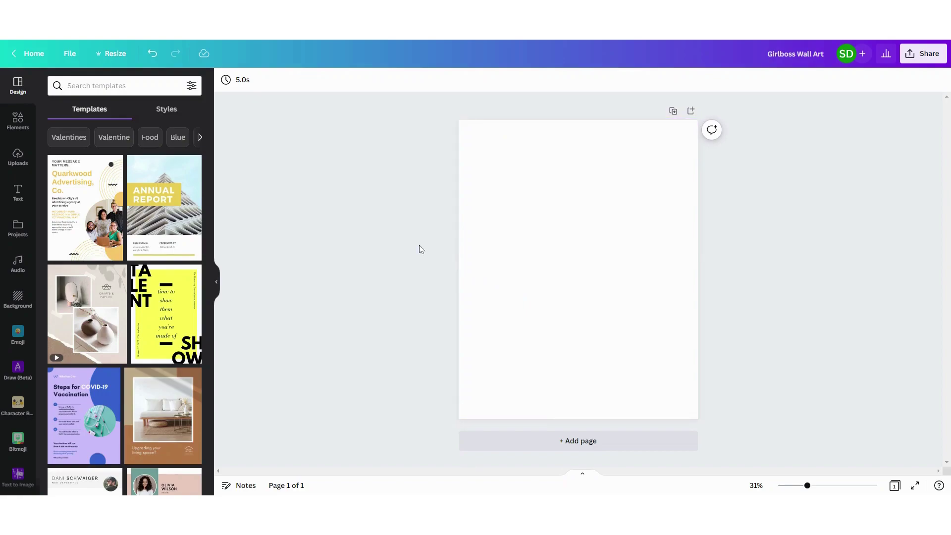
Add a heading reading "JUST A" to the blank page
click(18, 193)
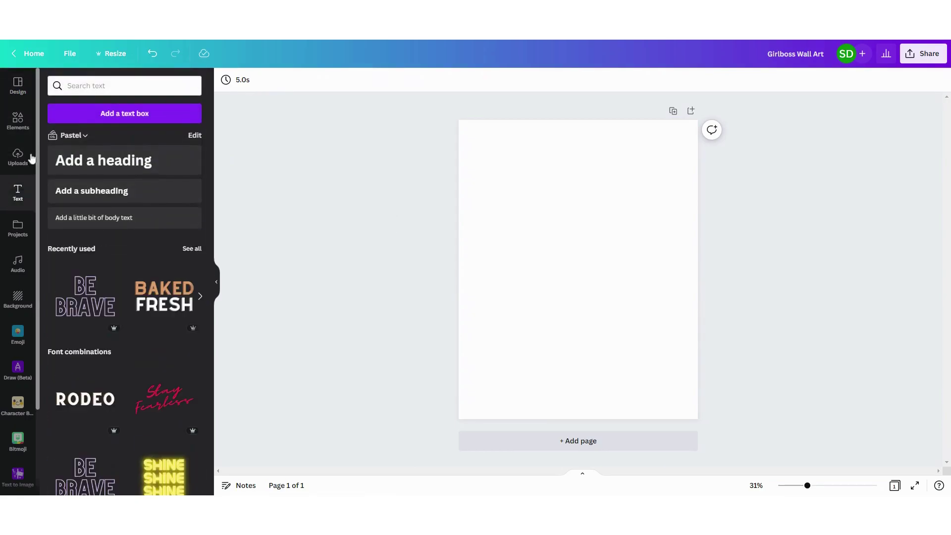
click(98, 160)
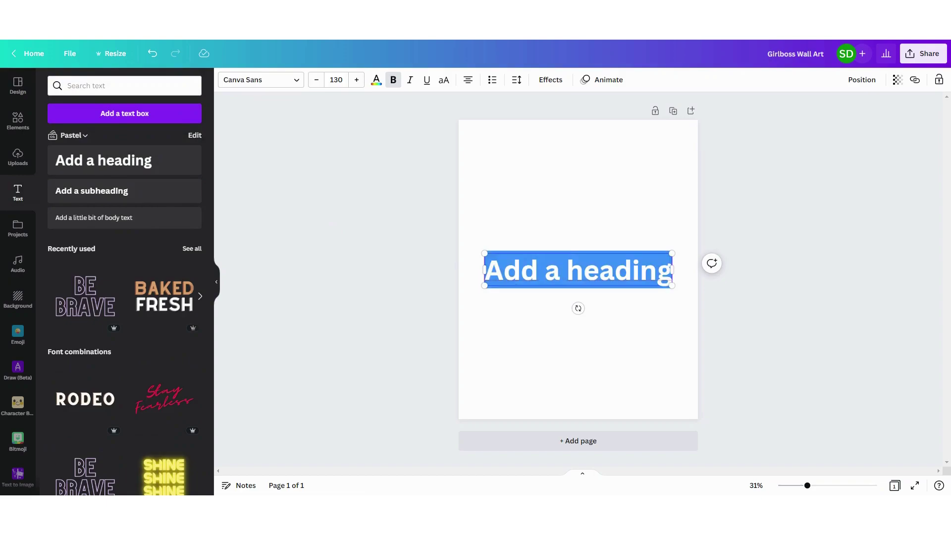
text(J)
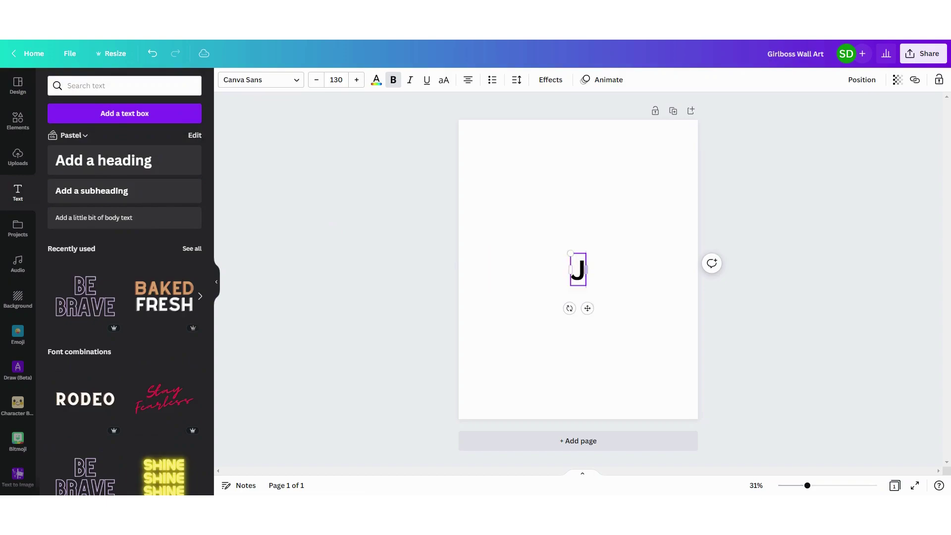
text(UST A)
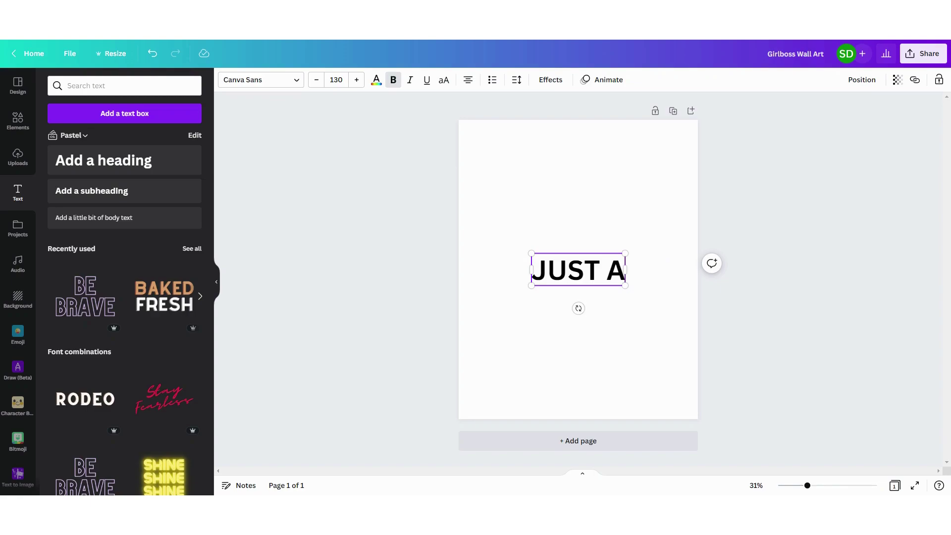
key(Escape)
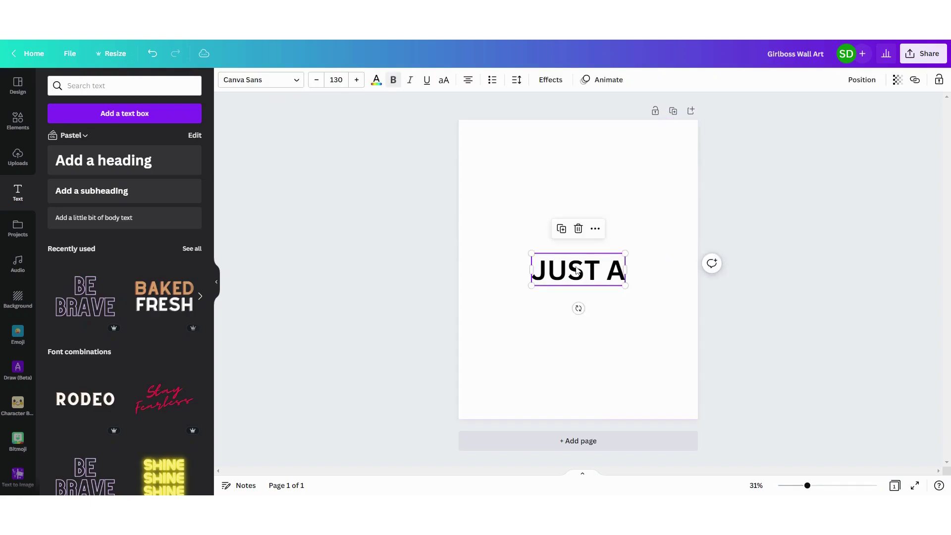
Set the "JUST A" heading in Bebas Neue and move it up above the page centre, keeping it horizontally centred
click(259, 87)
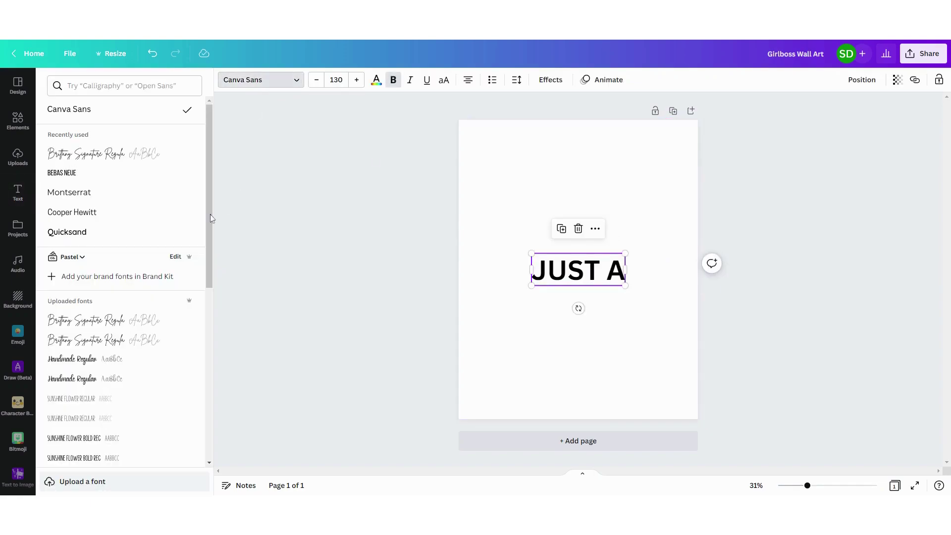
click(64, 173)
key(Escape)
click(636, 255)
drag(578, 270, 578, 234)
click(625, 273)
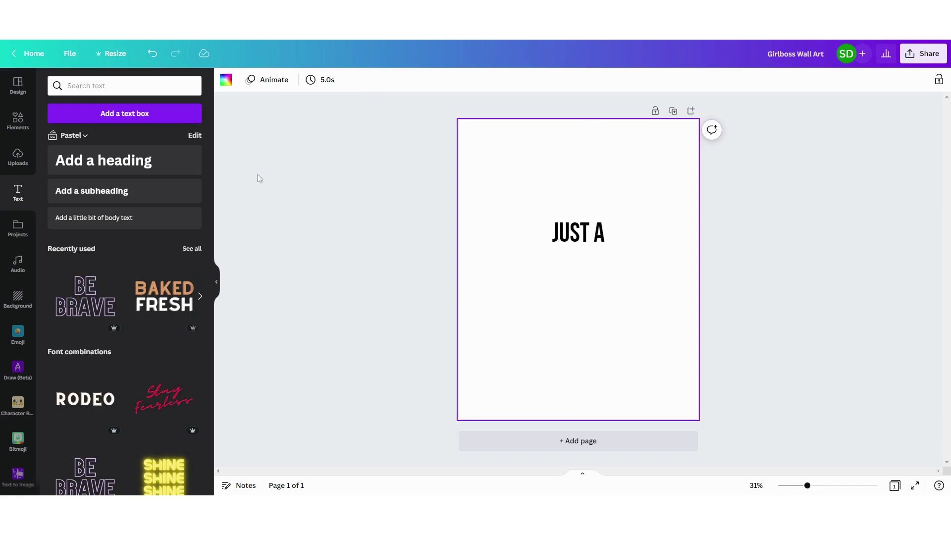
Add a heading reading "girlboss" below "JUST A" and set it in the Brittany Signature font
click(64, 163)
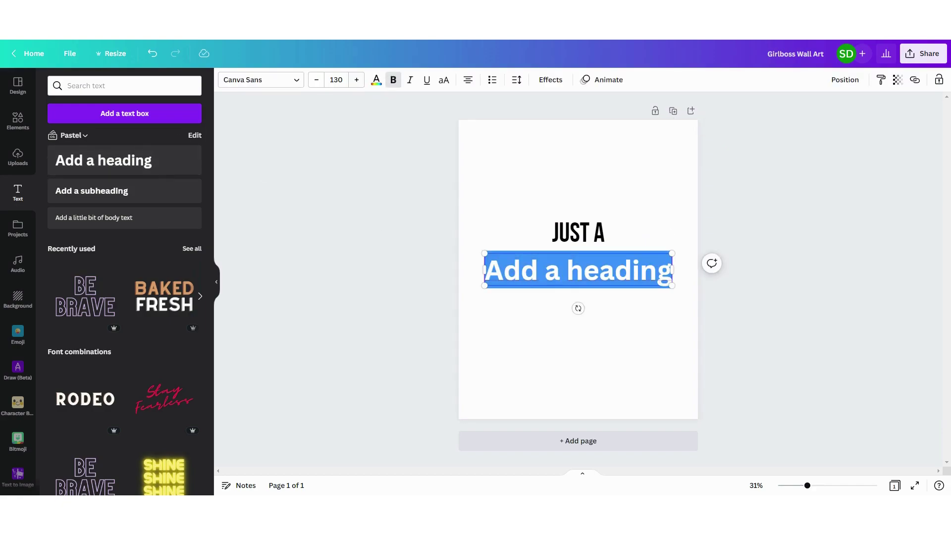
text(girl)
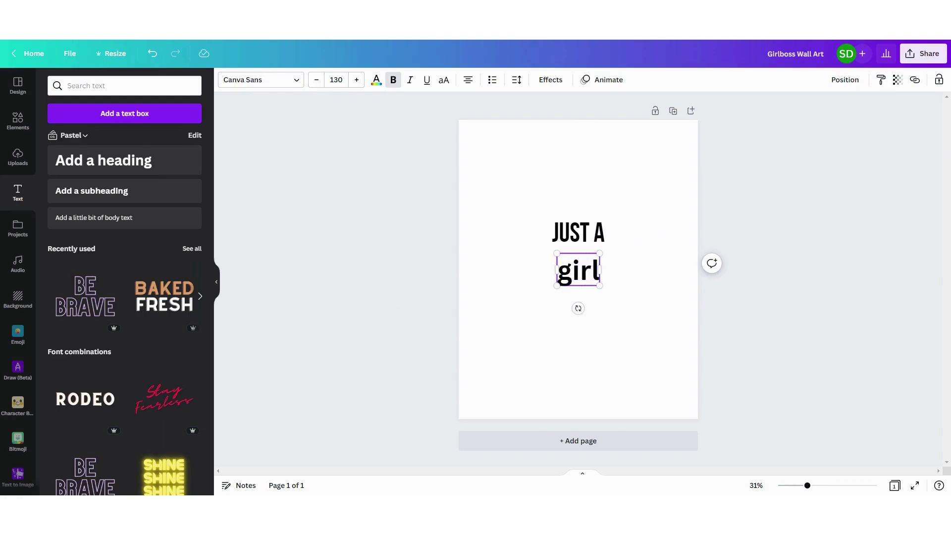
text(boss)
click(635, 236)
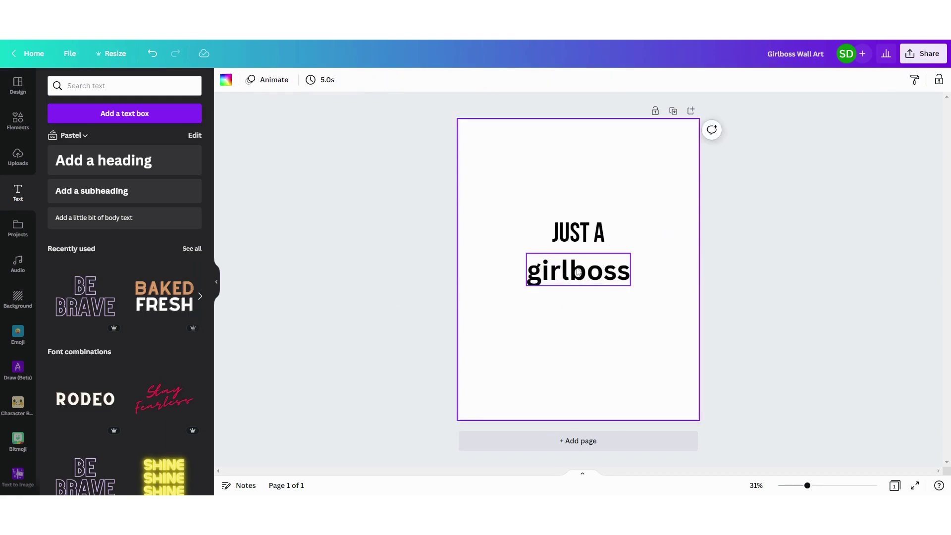
click(578, 269)
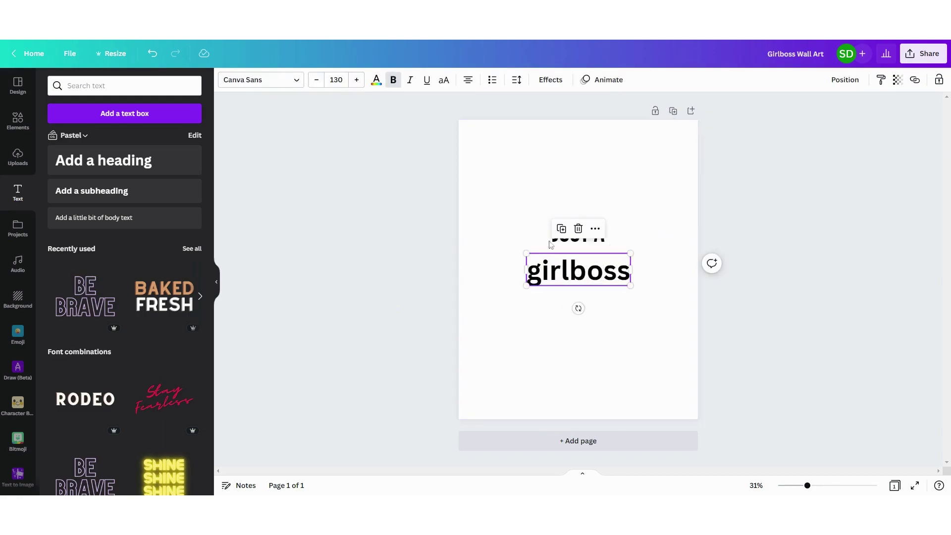
click(259, 80)
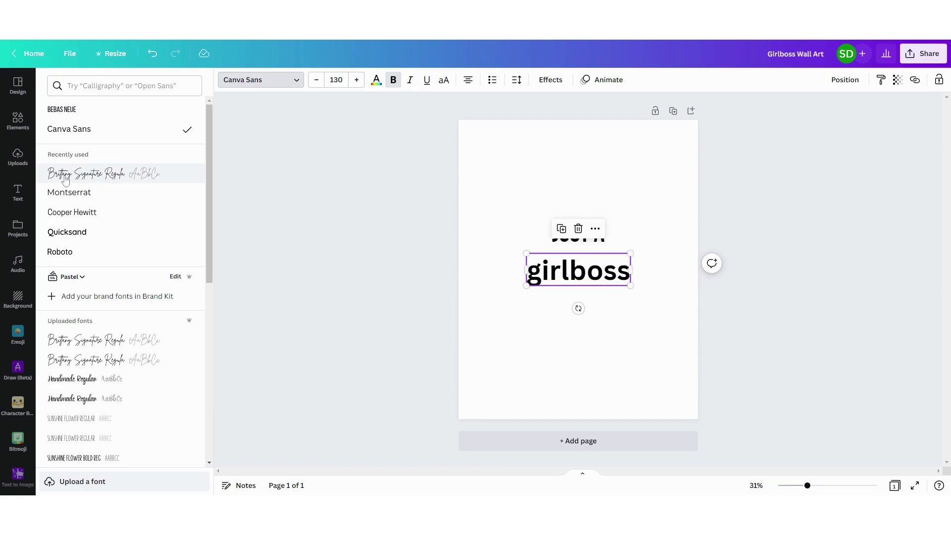
click(78, 177)
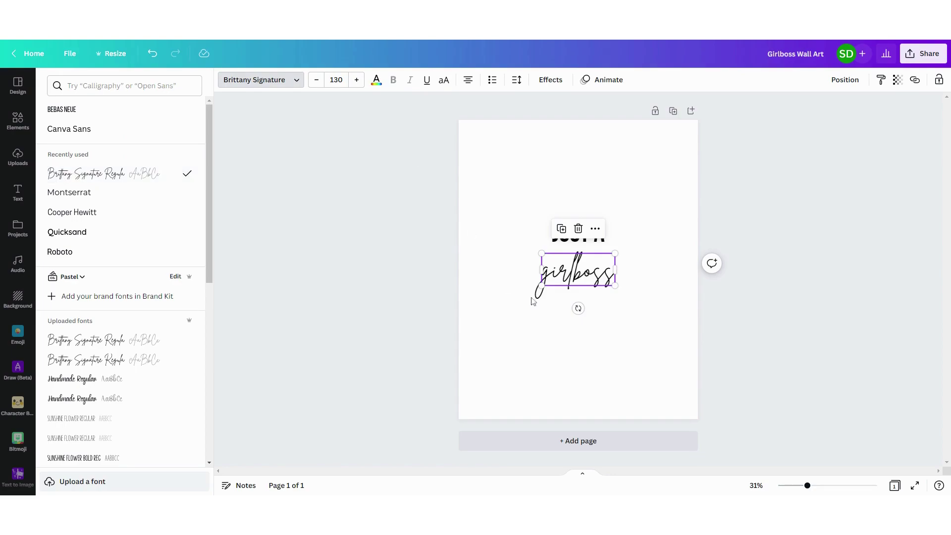
click(653, 307)
Place a copy of the "JUST A" text centred below "girlboss" and change its wording to "BUILDING HER"
click(573, 234)
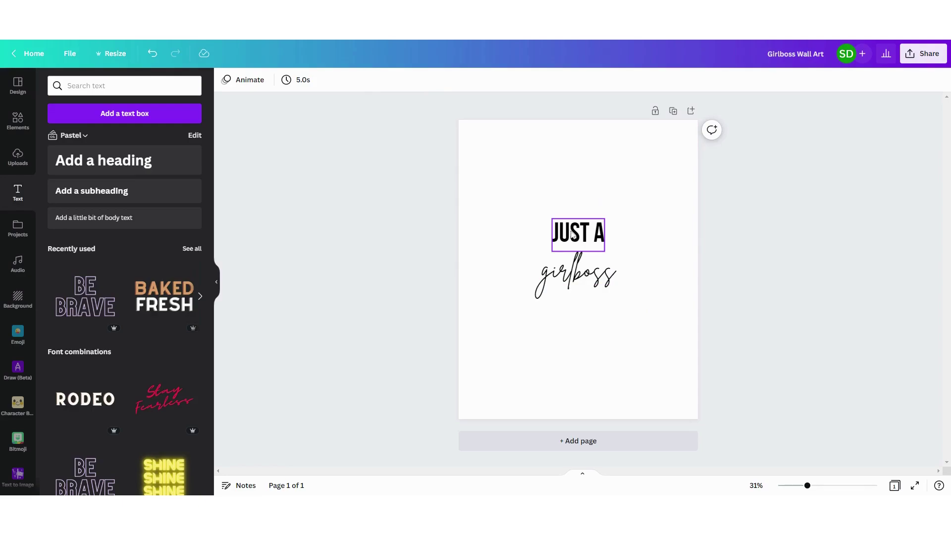
drag(573, 233, 606, 319)
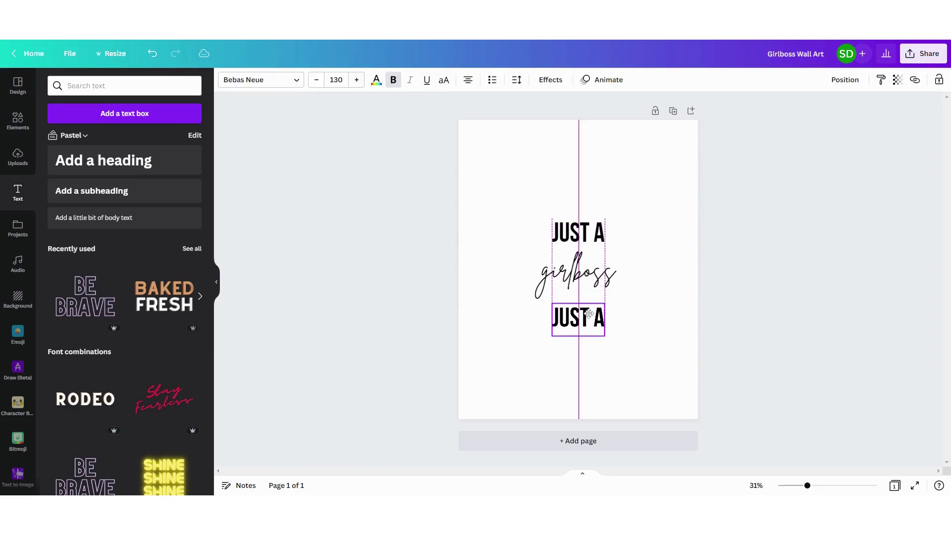
double_click(578, 317)
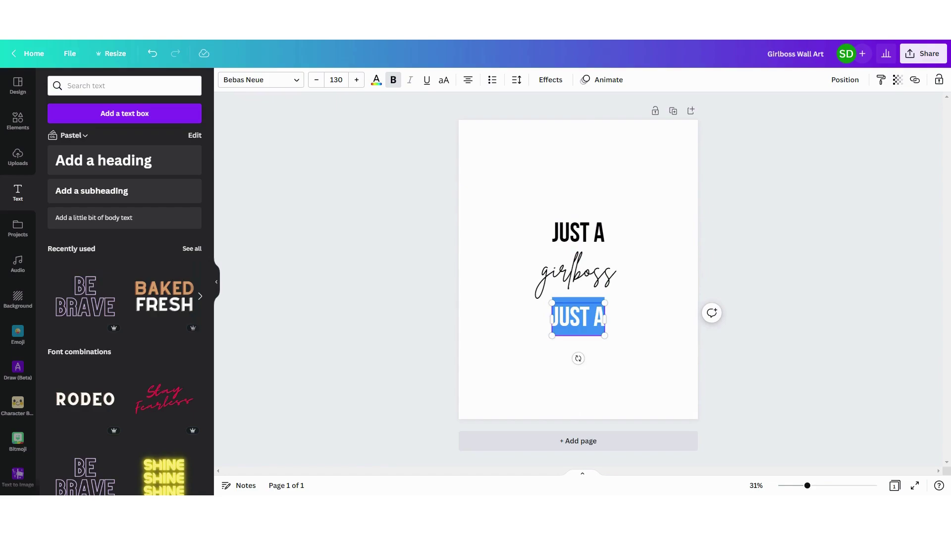
text(BUILDING HER)
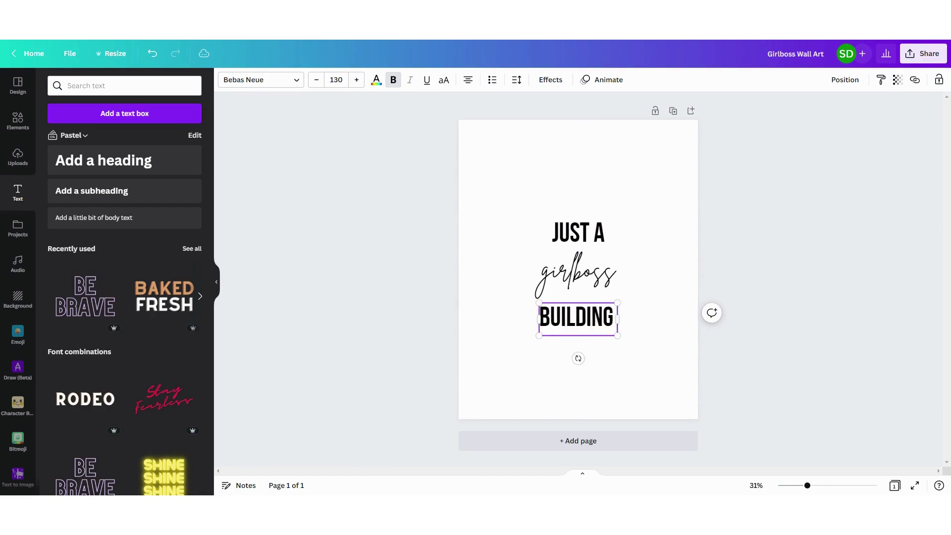
Duplicate the "girlboss" text, place the copy below "BUILDING HER" and change its wording to "empire"
click(591, 277)
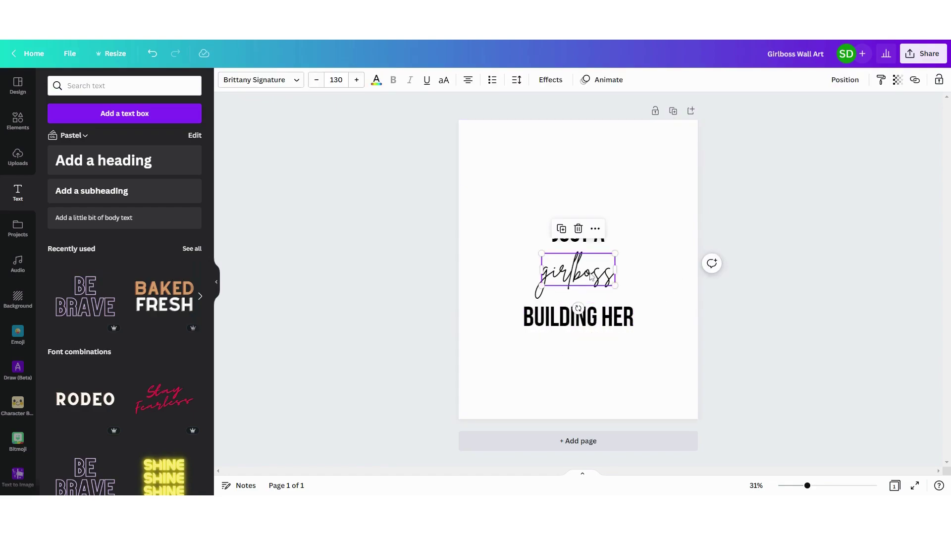
key(ctrl+d)
drag(603, 278, 601, 360)
double_click(601, 360)
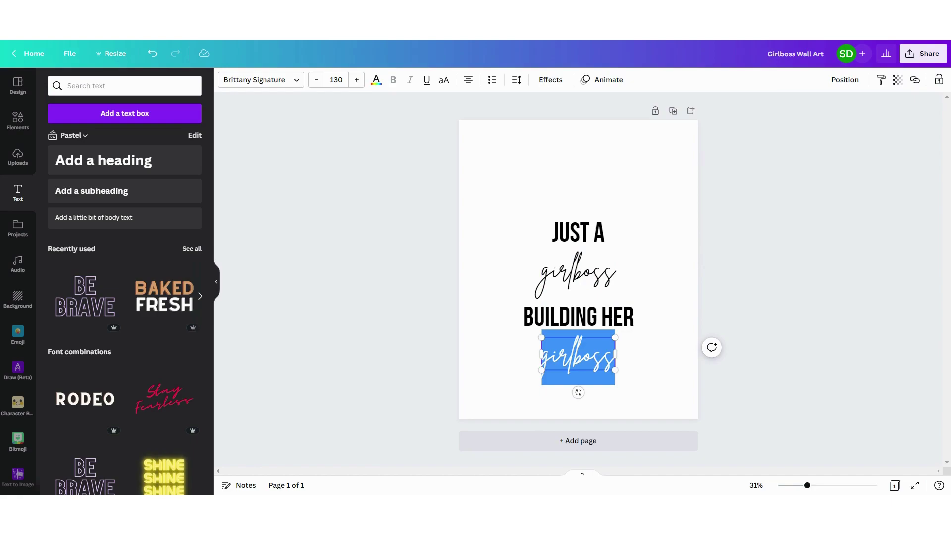
text(E)
key(BackSpace)
text(em)
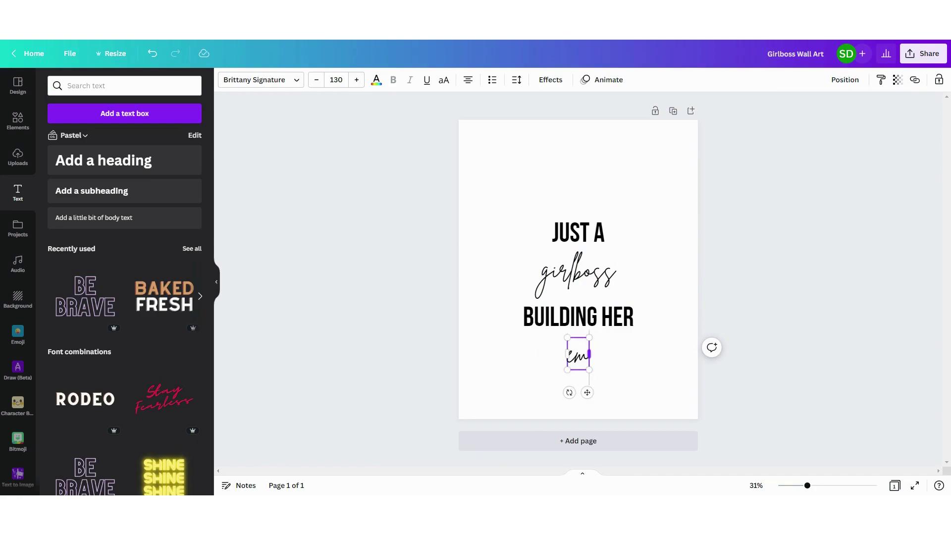
text(pire)
click(666, 279)
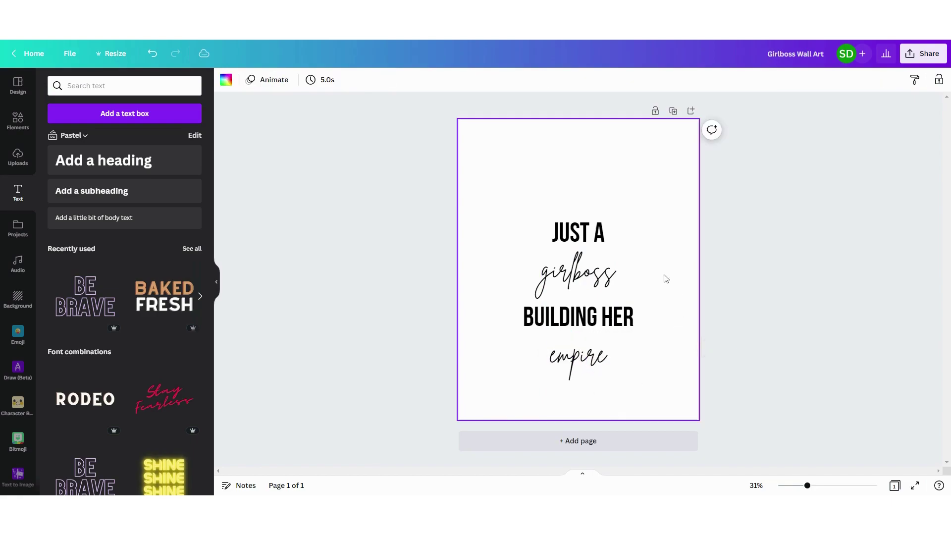
Move all four text lines up the page and bring "BUILDING HER" and "empire" closer to the lines above
drag(677, 385, 578, 214)
click(695, 248)
click(601, 288)
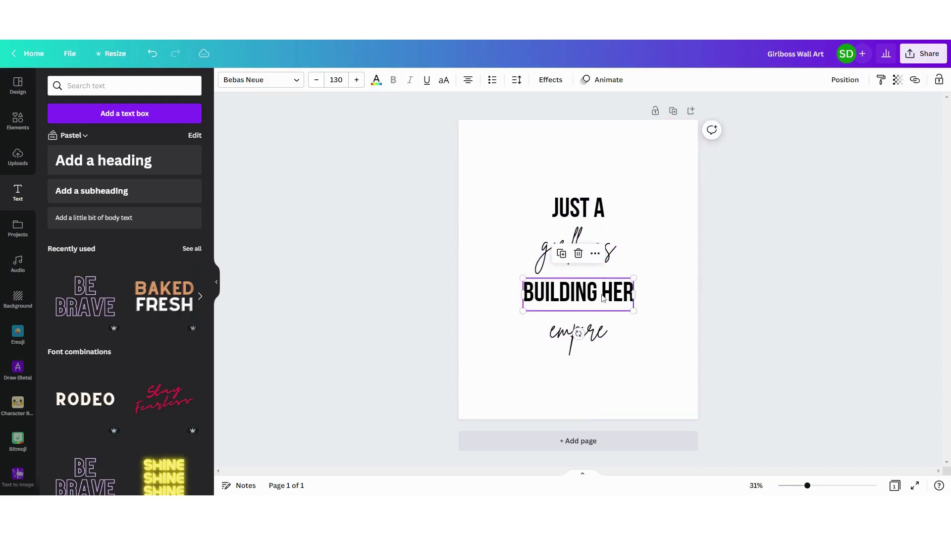
click(610, 316)
click(589, 332)
drag(589, 333, 589, 329)
click(668, 255)
Increase the font size of the "girlboss" text slightly
click(609, 251)
click(356, 81)
click(356, 80)
click(356, 80)
click(356, 81)
click(357, 80)
Set the font size of "empire" to 140 and move it up slightly towards "BUILDING HER"
click(578, 327)
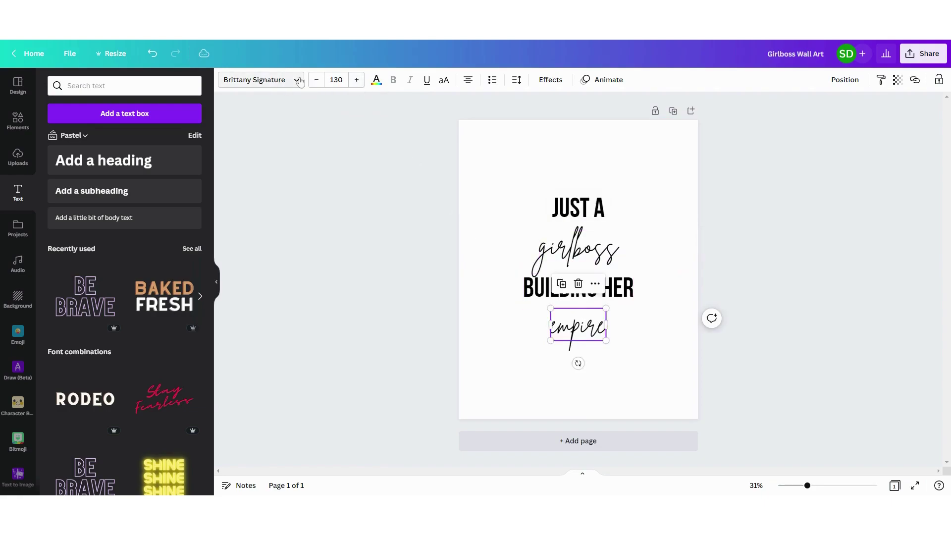
click(335, 80)
text(140)
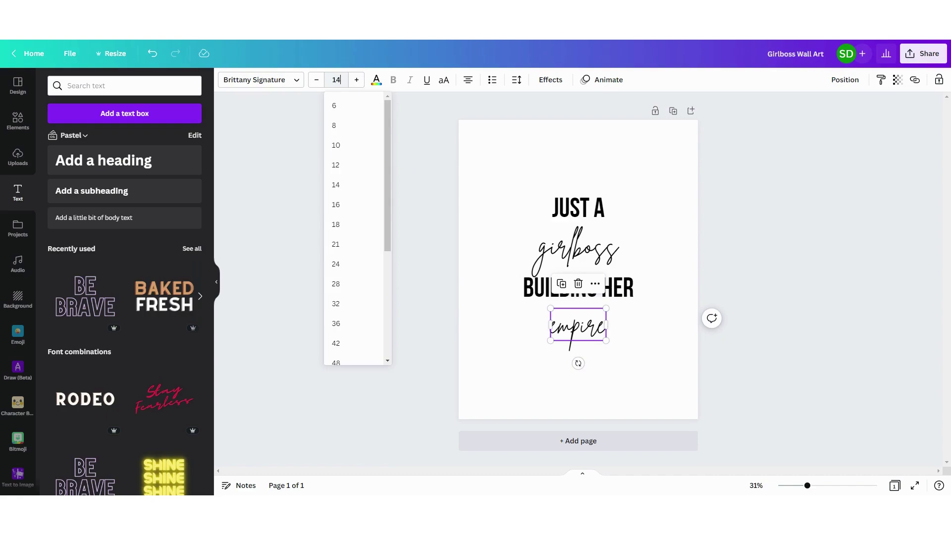
key(Return)
click(670, 203)
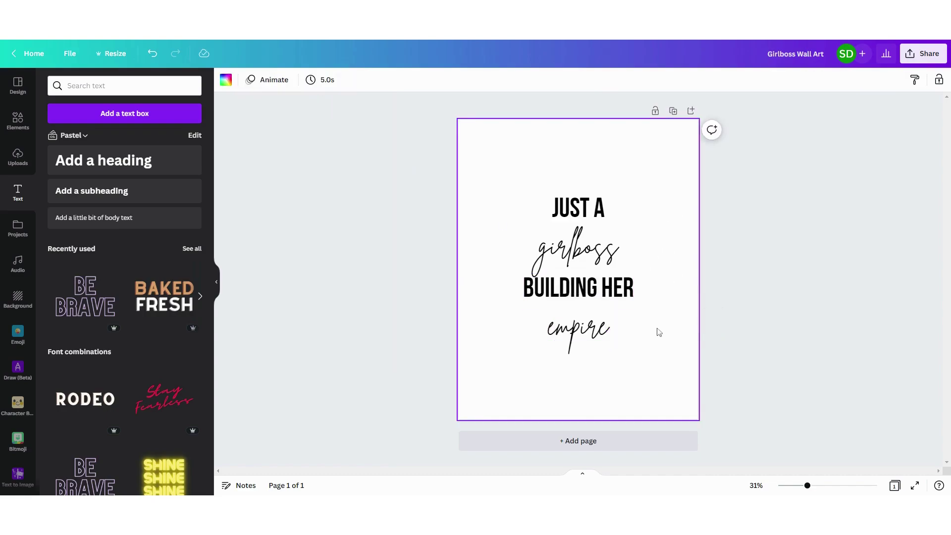
drag(601, 339, 595, 335)
click(641, 377)
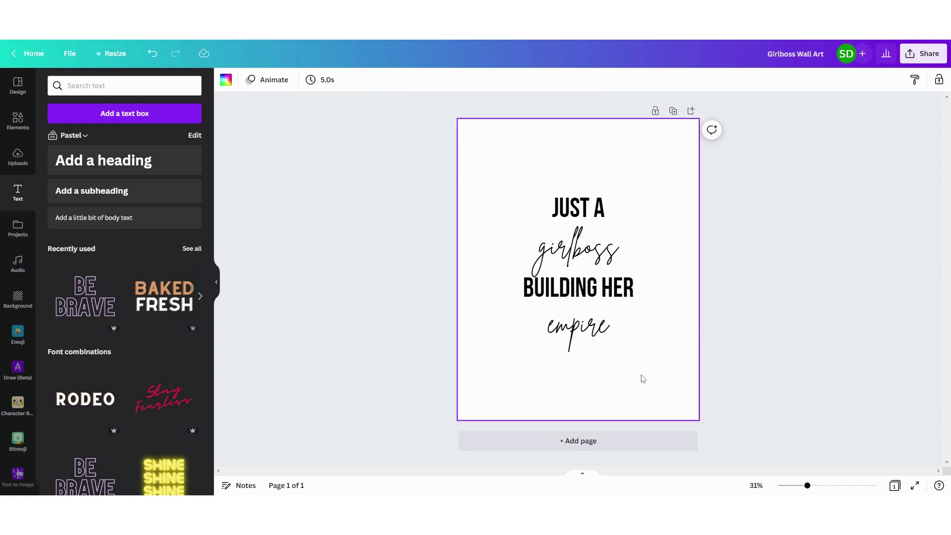
Select all four text lines together and shift them slightly down to centre the quote on the page
key(ctrl+a)
drag(601, 254, 599, 253)
click(669, 275)
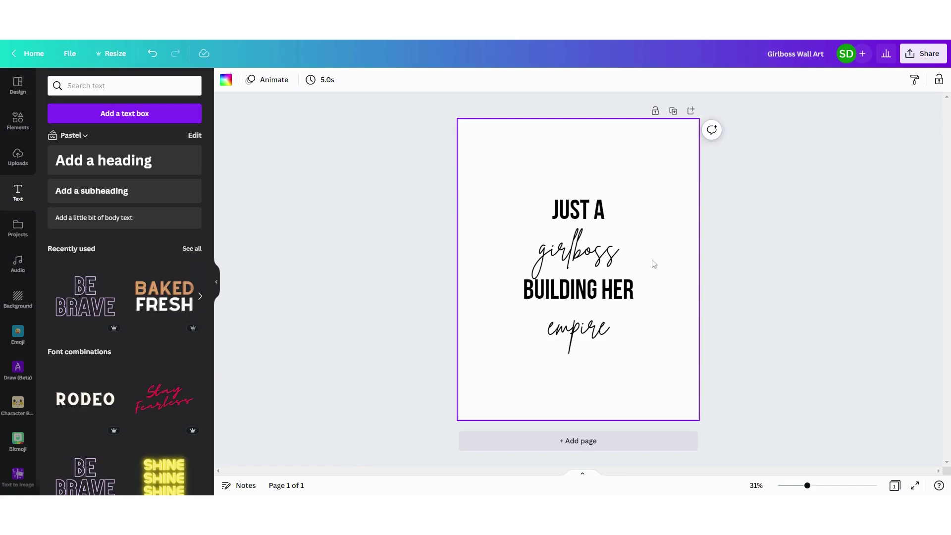
click(539, 422)
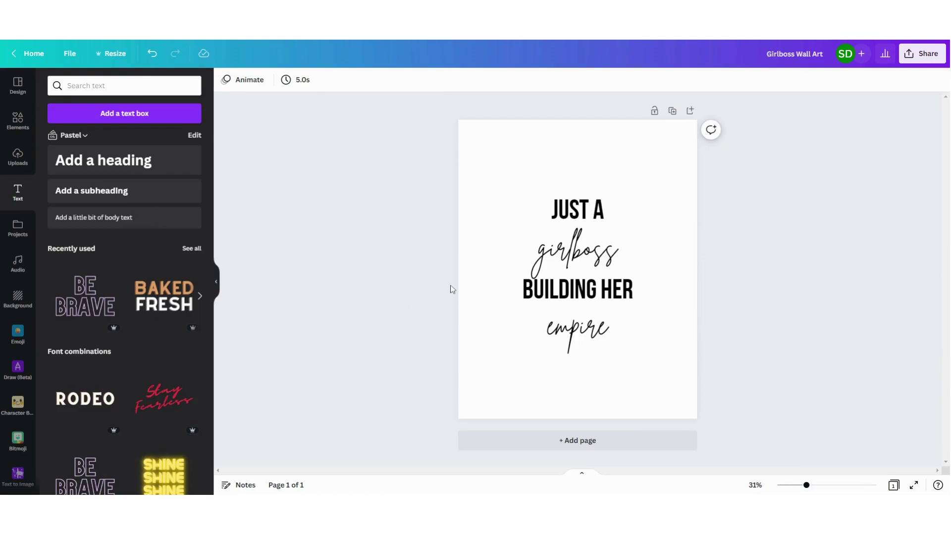
Add the uploaded solid light-pink brush stroke graphic, the widest one below the grid of smaller strokes, behind the quote text
click(15, 163)
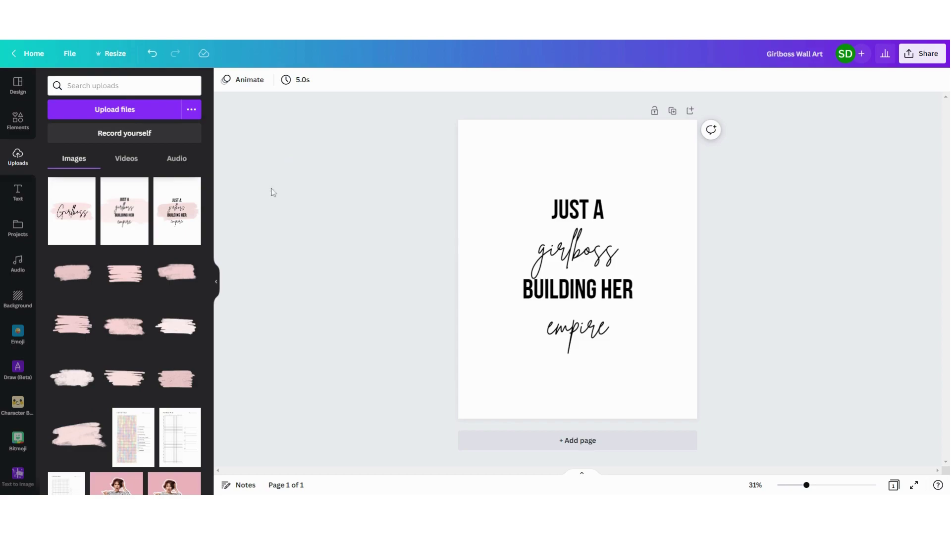
scroll(146, 332, down, 2)
scroll(124, 273, up, 1)
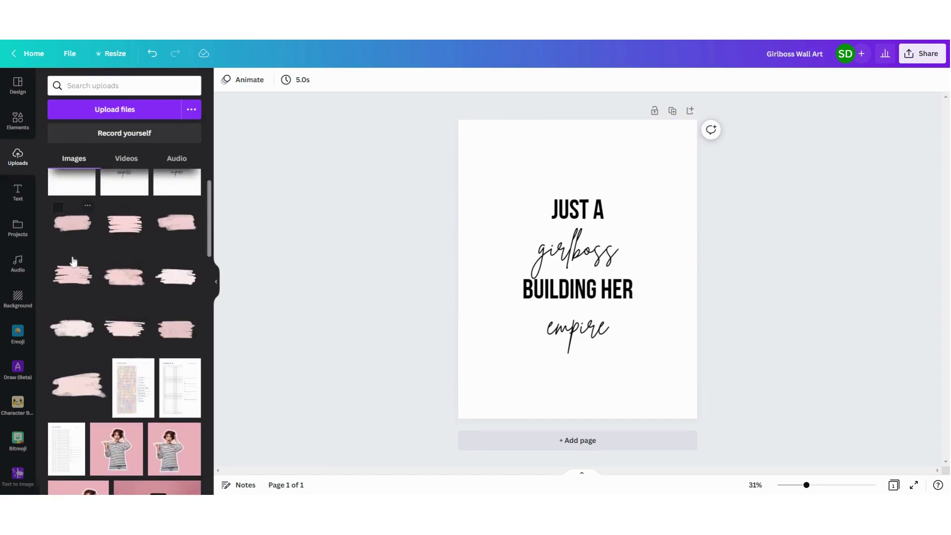
scroll(179, 315, up, 1)
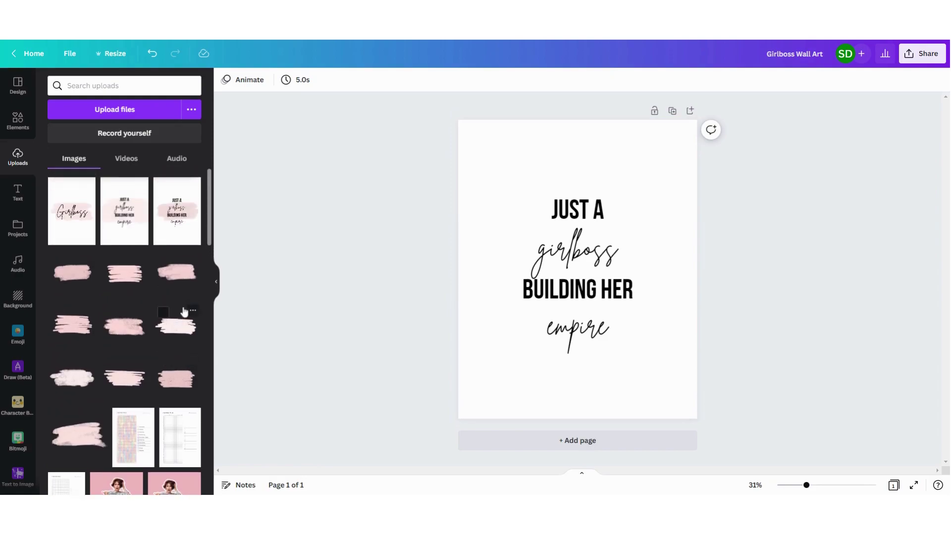
scroll(188, 290, down, 1)
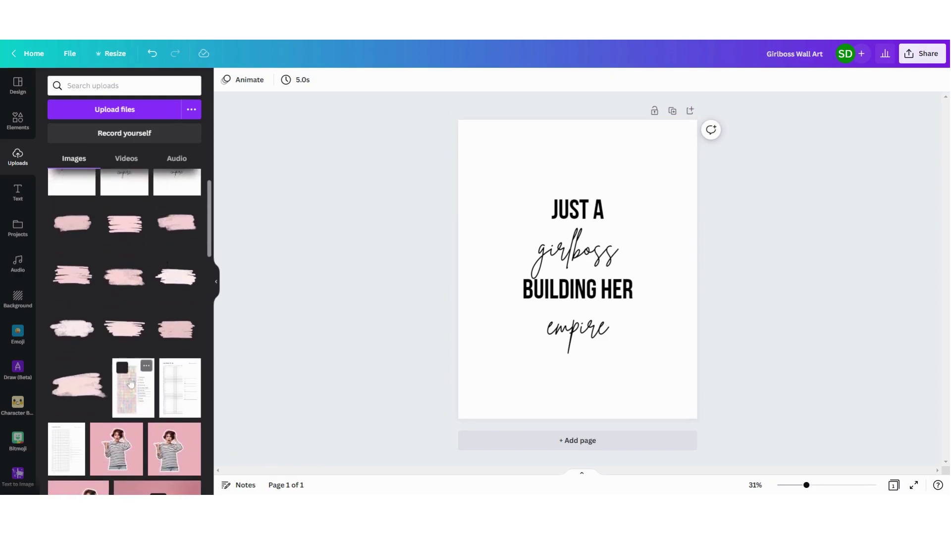
scroll(79, 341, down, 1)
click(90, 344)
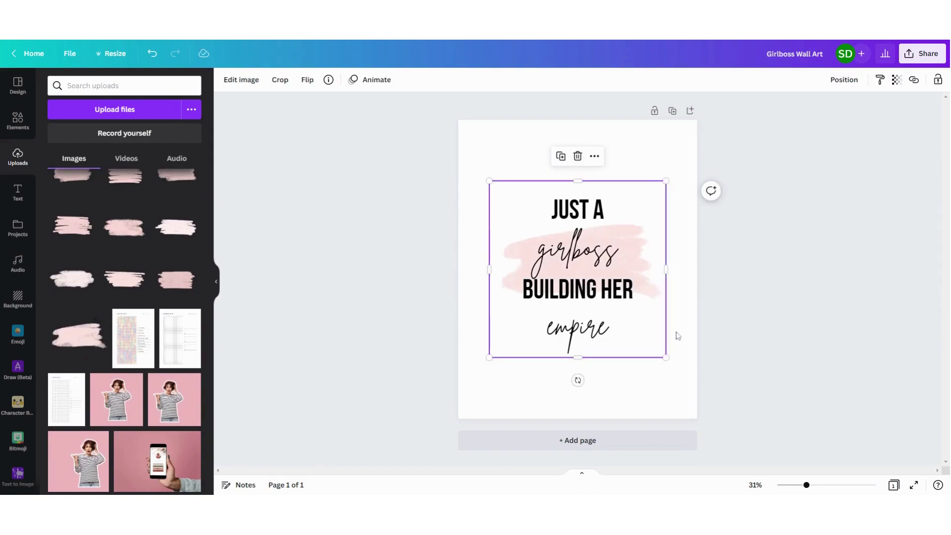
Enlarge the pink brush stroke to nearly the full page width and centre it behind the quote
drag(684, 169, 719, 135)
drag(487, 358, 462, 380)
drag(688, 259, 673, 272)
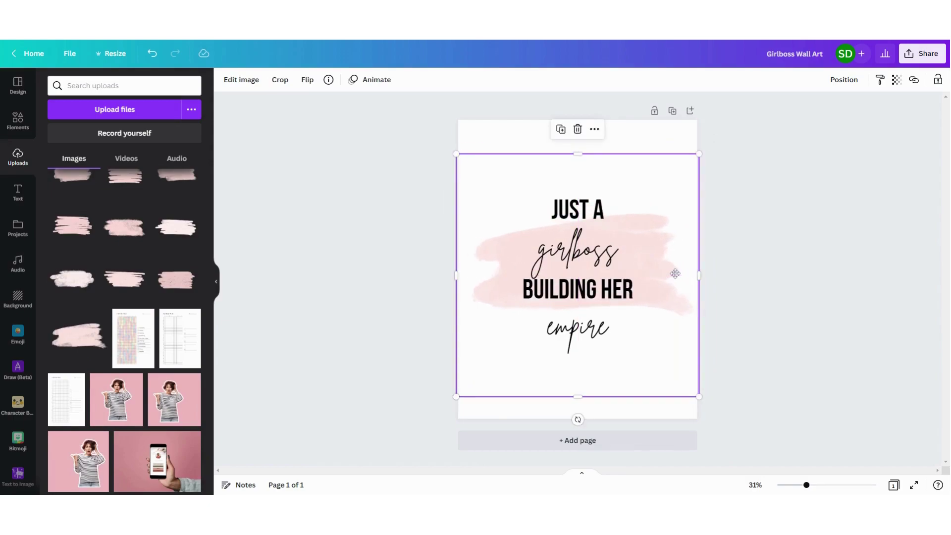
click(767, 267)
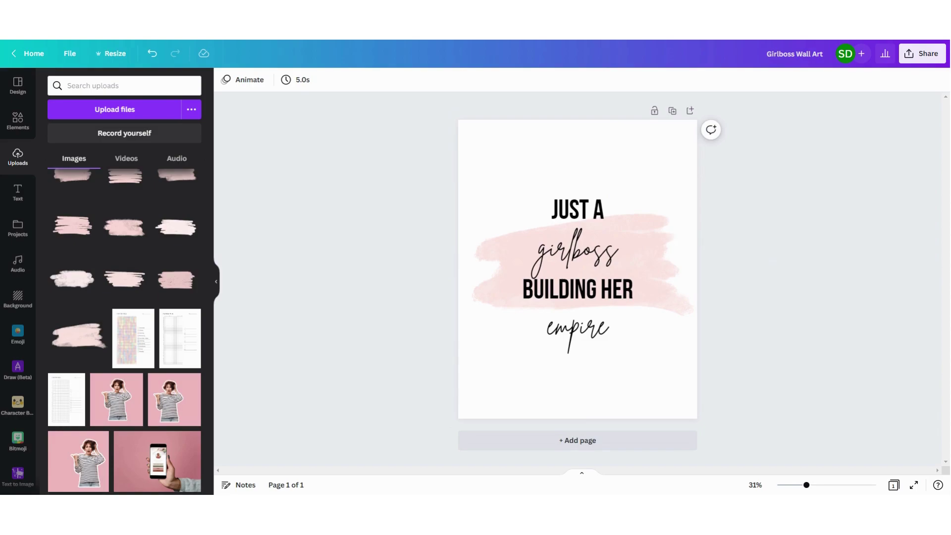
Duplicate the page and delete the brush stroke from the copy
click(672, 111)
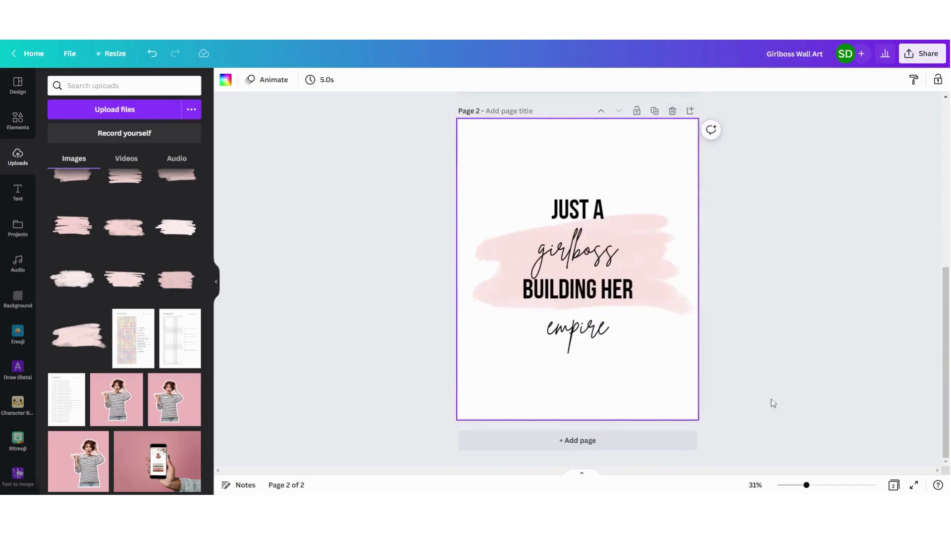
click(680, 250)
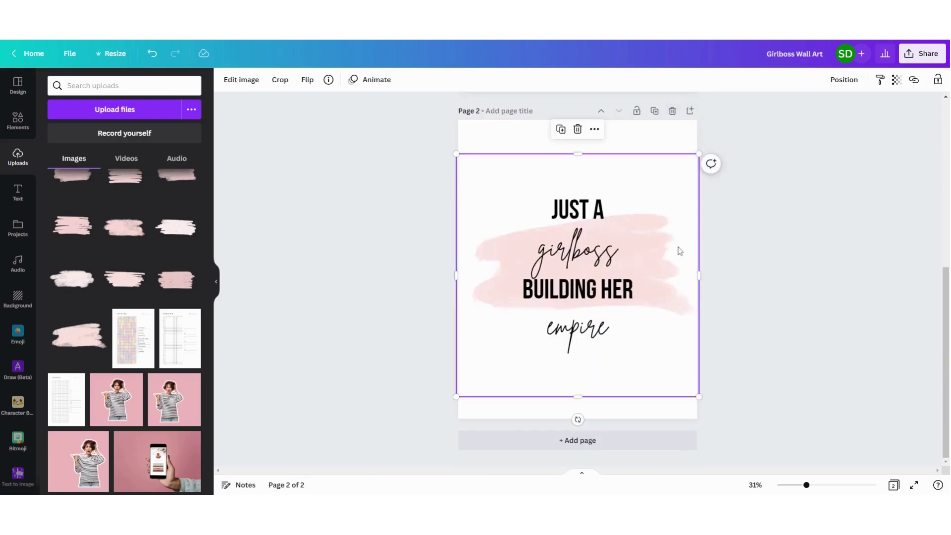
key(Delete)
Add the paler, soft-edged uploaded brush stroke to page 2, enlarge it and position it behind the quote
scroll(145, 389, up, 2)
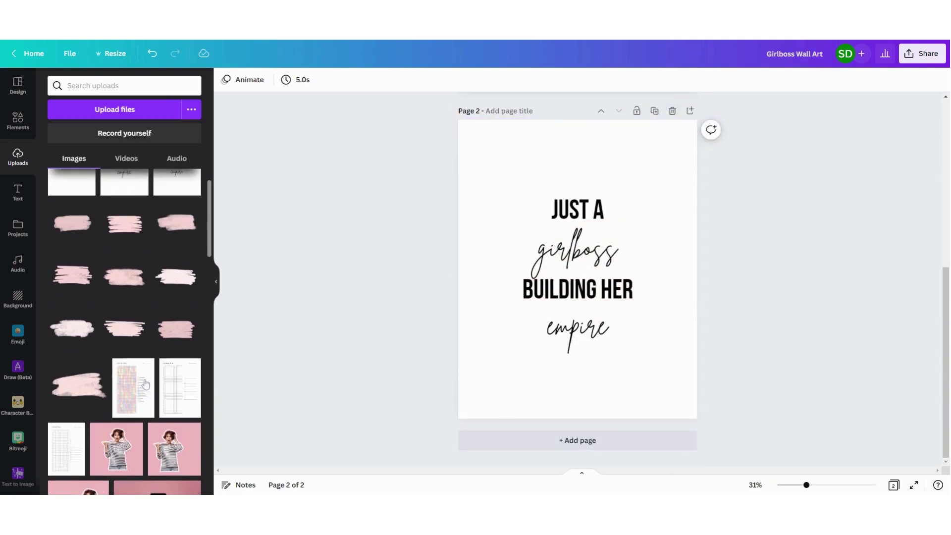
click(76, 327)
drag(666, 180, 733, 111)
mouse_move(666, 244)
mouse_down()
mouse_move(660, 268)
mouse_move(643, 275)
mouse_up()
click(817, 333)
Compare the brush stroke backgrounds on page 1 and page 2
scroll(822, 350, up, 5)
scroll(816, 387, down, 3)
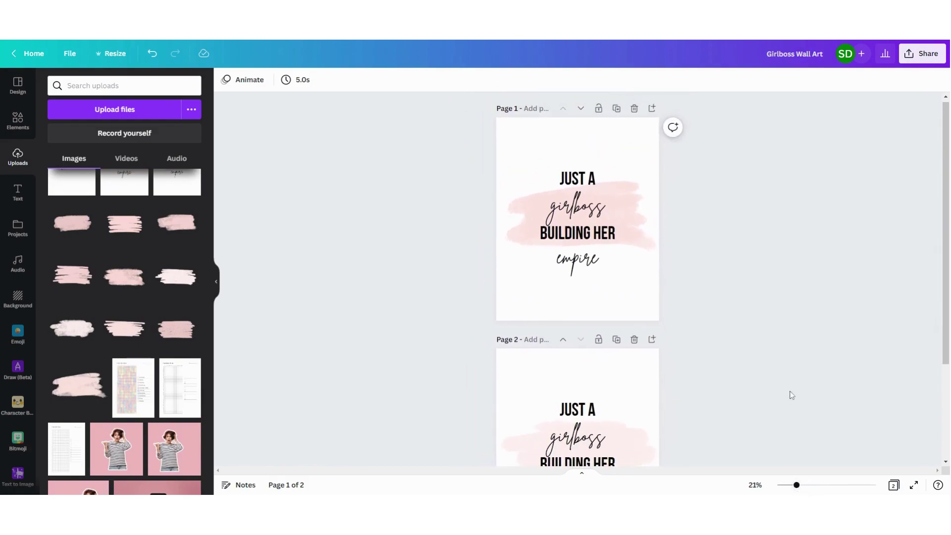
scroll(803, 391, down, 2)
scroll(817, 389, up, 1)
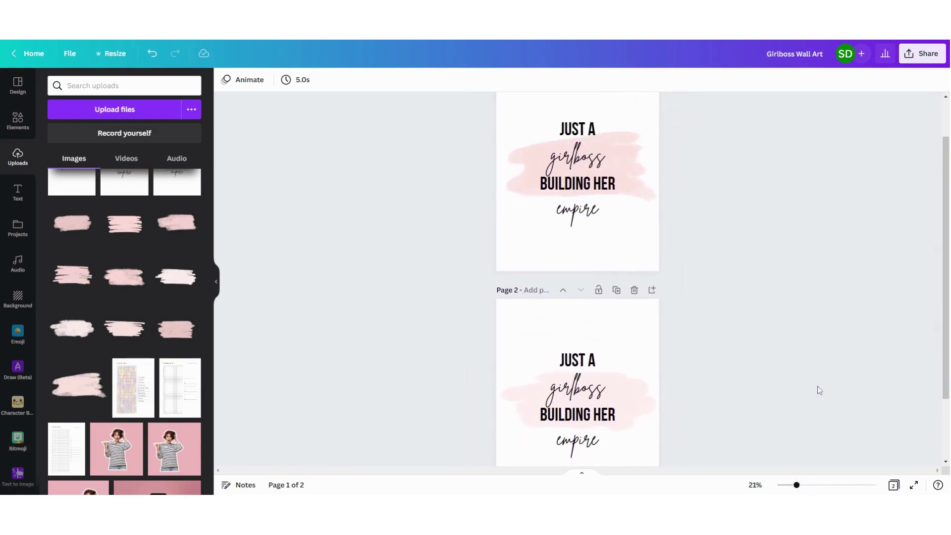
scroll(819, 390, up, 1)
scroll(818, 390, down, 3)
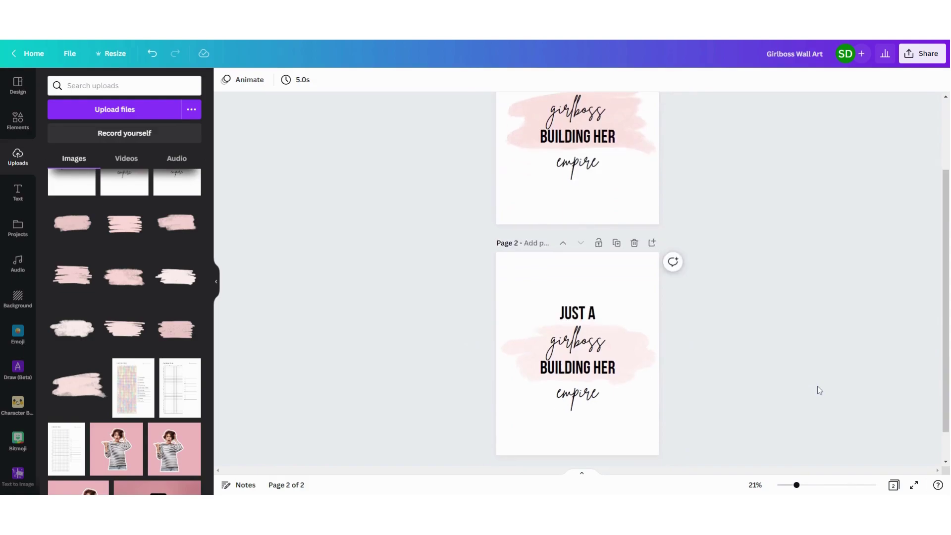
scroll(817, 389, up, 3)
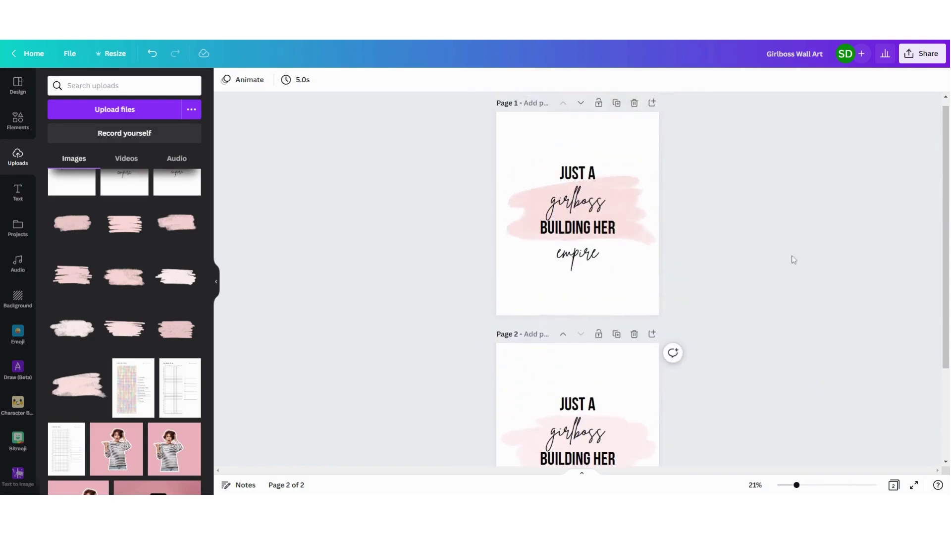
Lower the transparency value of the brush stroke on page 1 slightly to soften its colour
click(620, 200)
click(896, 79)
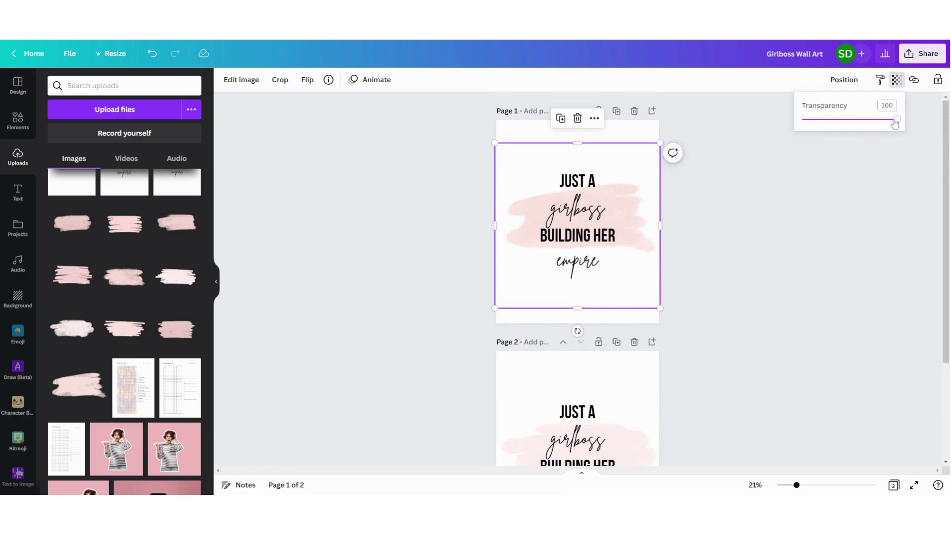
mouse_move(893, 120)
mouse_down()
mouse_move(810, 135)
mouse_move(885, 132)
mouse_up()
click(832, 285)
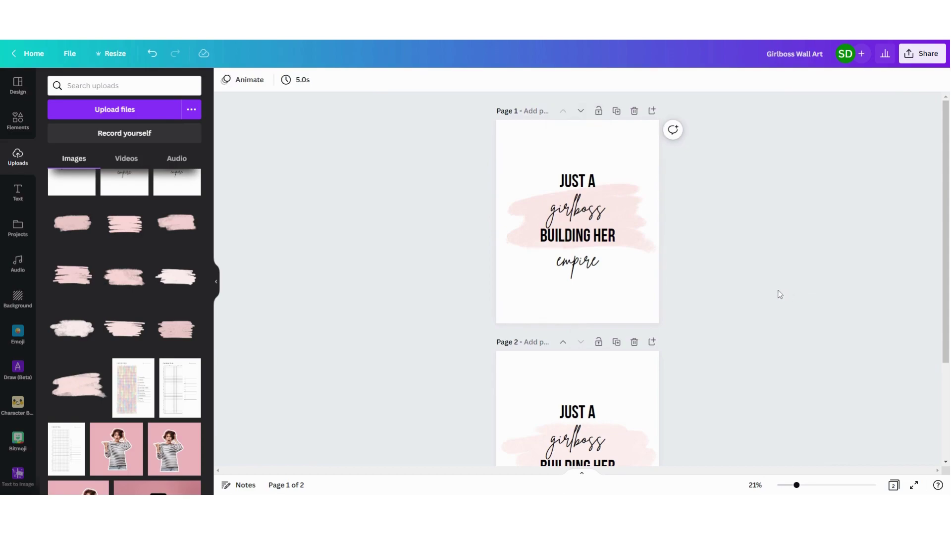
Delete page 2 with the paler brush stroke and check the remaining design up close
scroll(779, 295, down, 2)
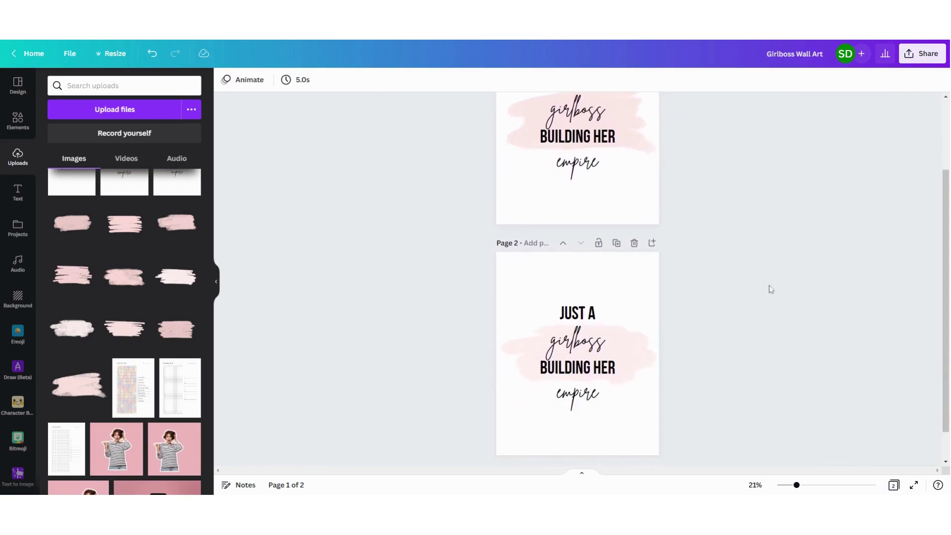
click(634, 243)
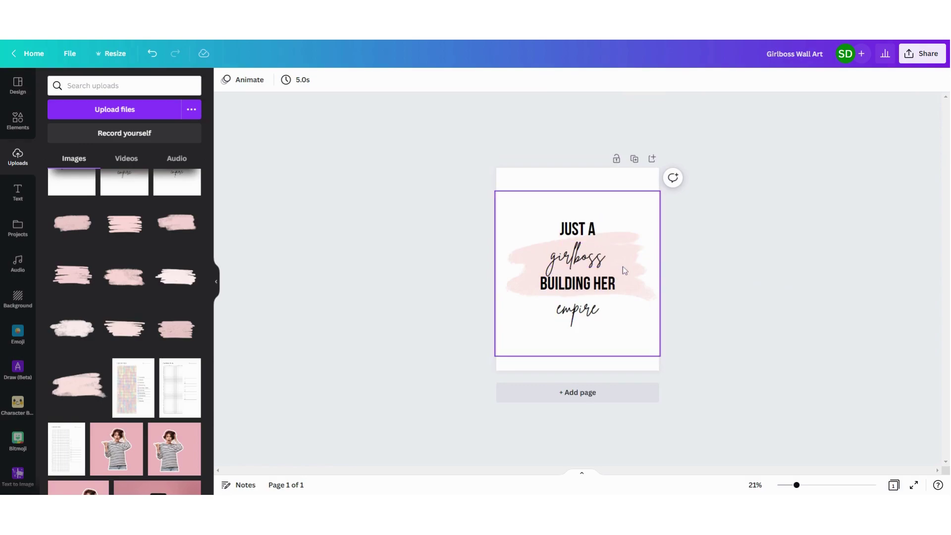
drag(796, 485, 815, 484)
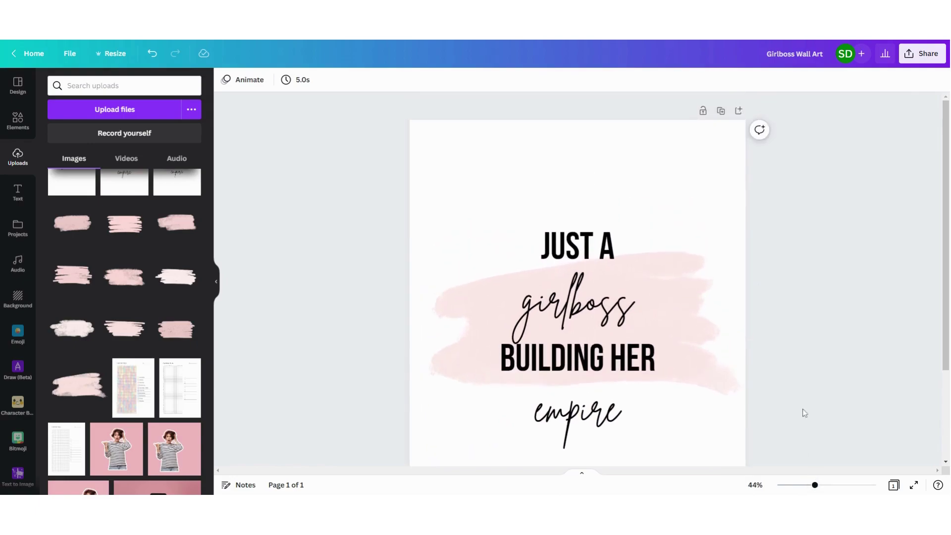
scroll(805, 412, down, 2)
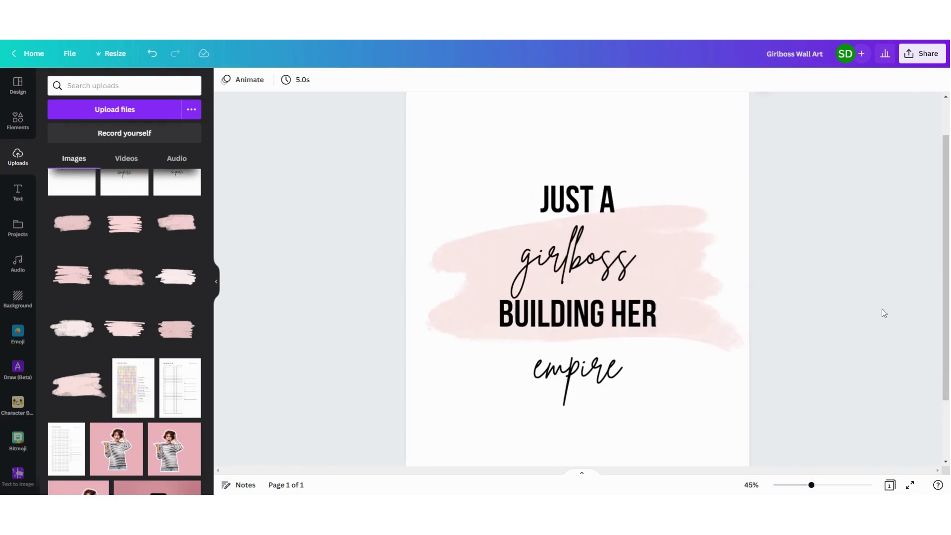
scroll(879, 310, down, 2)
drag(812, 485, 803, 488)
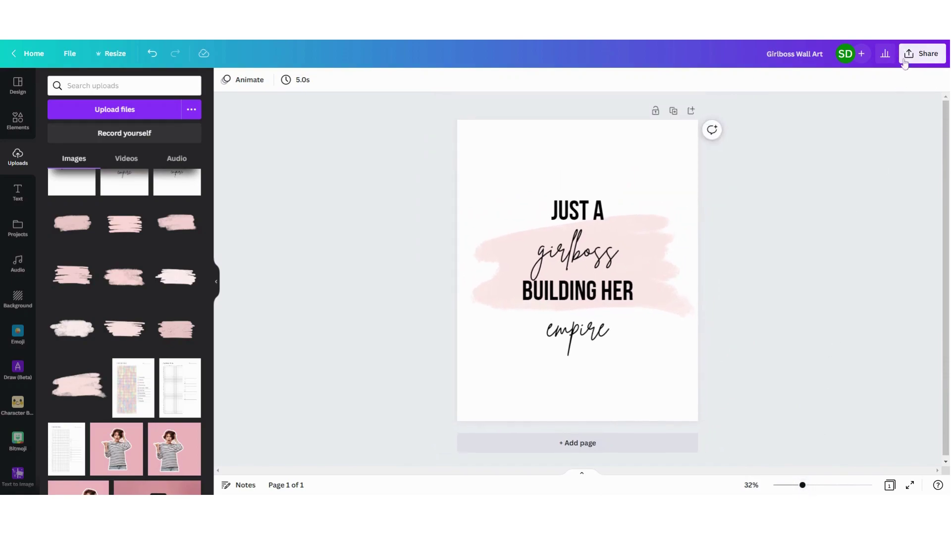
Download the design as PDF Print with the CMYK (best for professional printing) colour profile
click(924, 57)
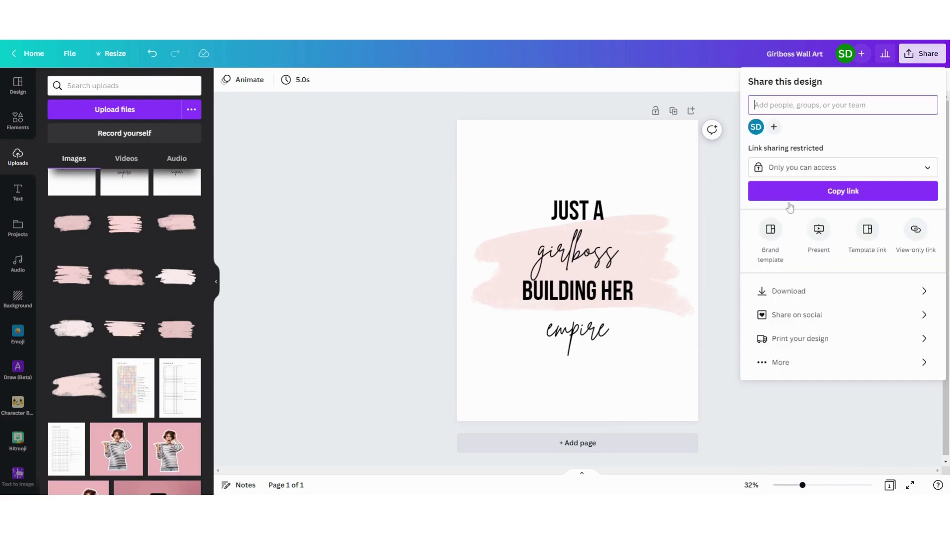
click(838, 293)
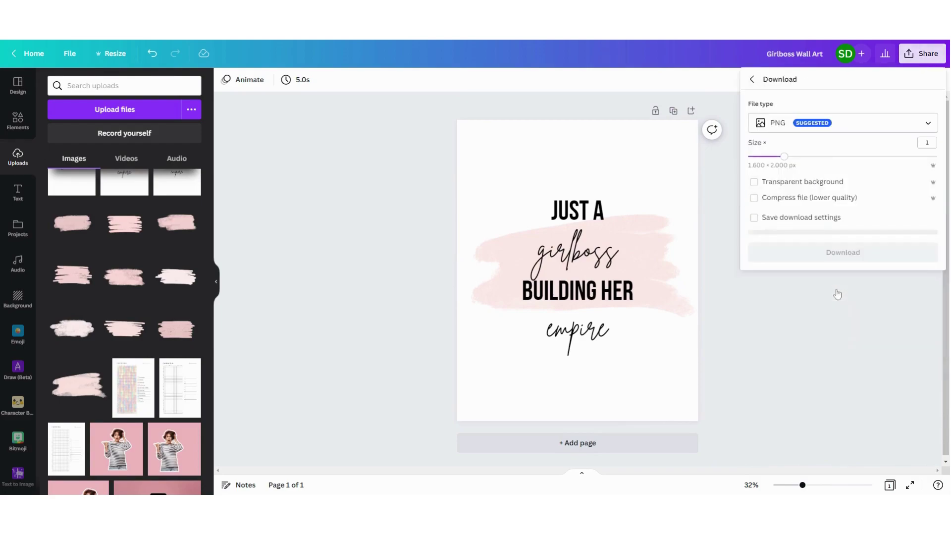
click(860, 130)
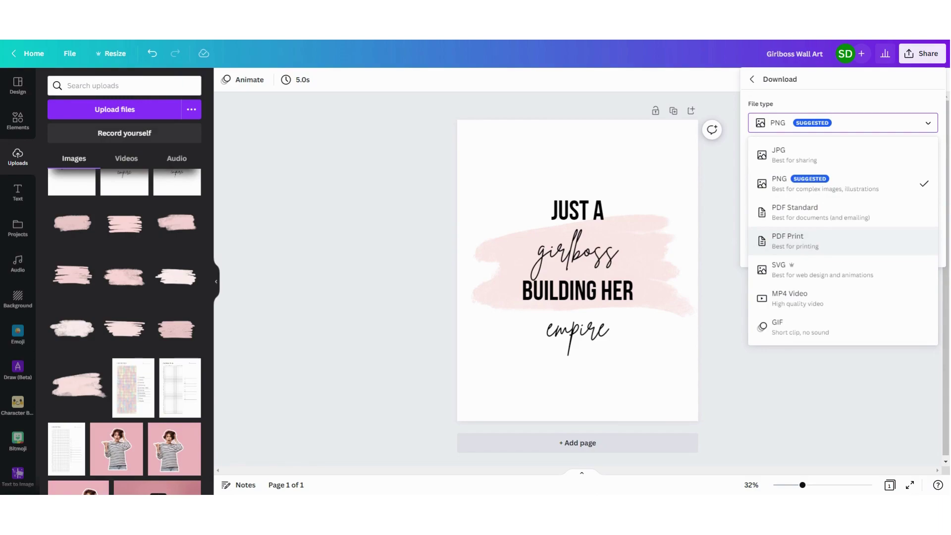
click(842, 245)
click(870, 213)
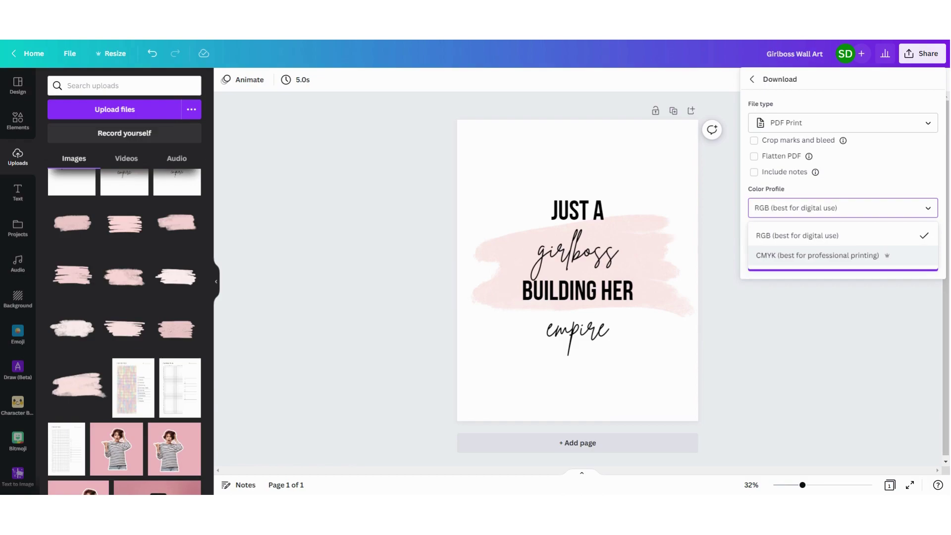
click(869, 259)
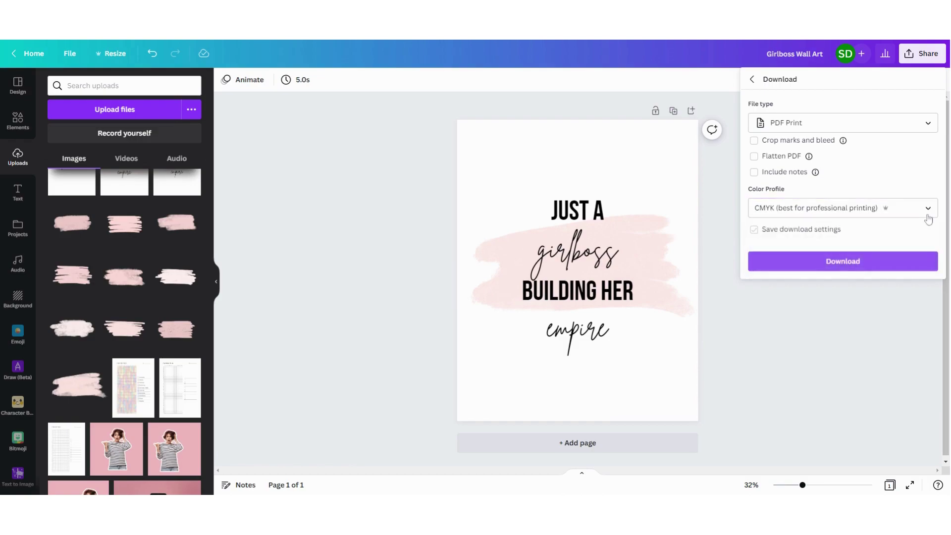
click(882, 267)
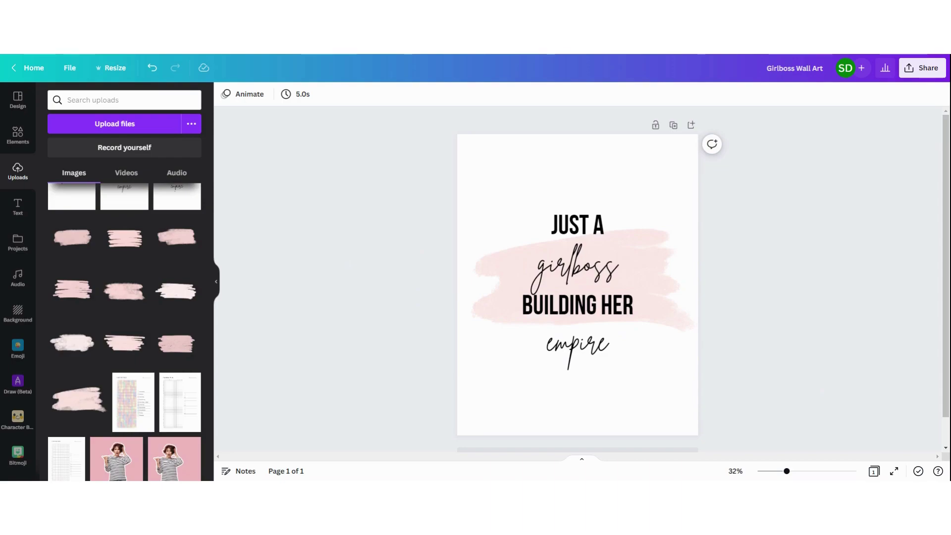
click(102, 71)
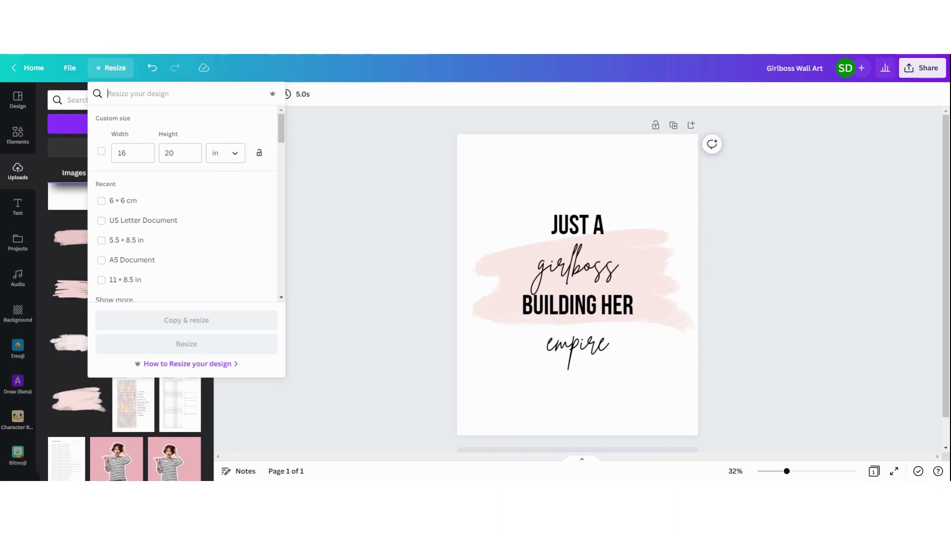
click(400, 163)
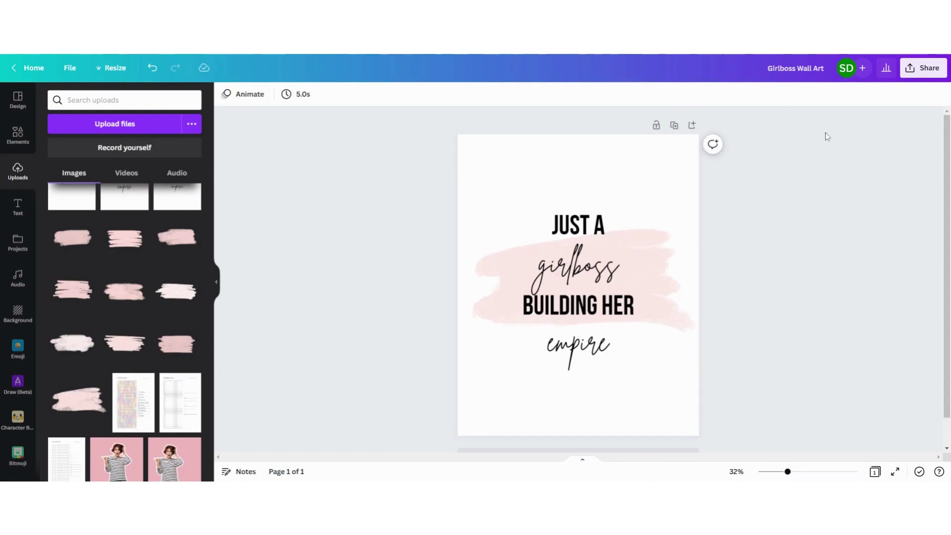
Download the design as a PNG at size 1
click(911, 69)
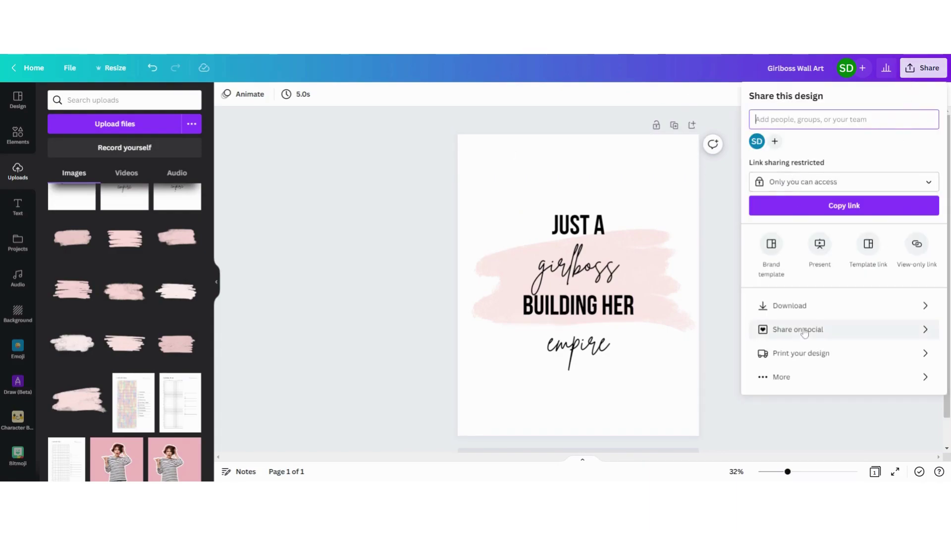
click(792, 305)
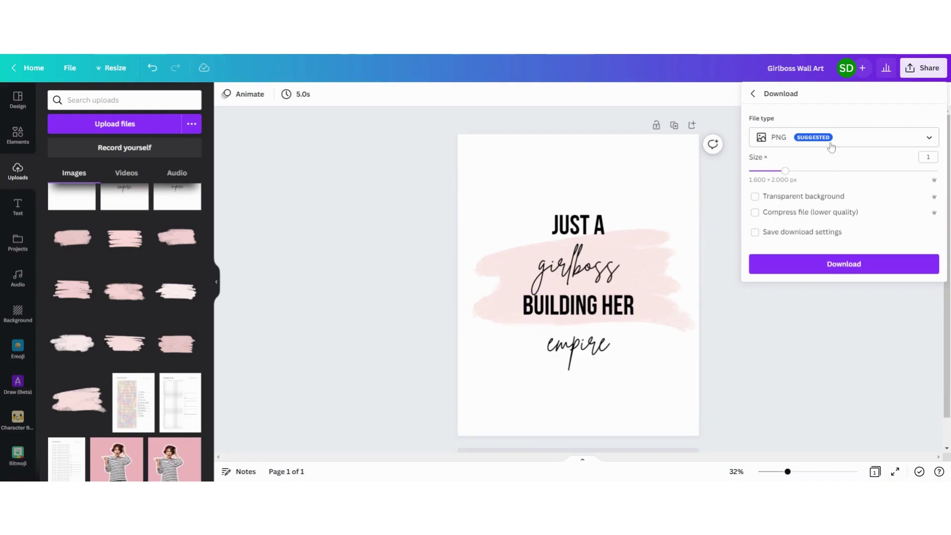
click(874, 141)
click(854, 141)
click(853, 271)
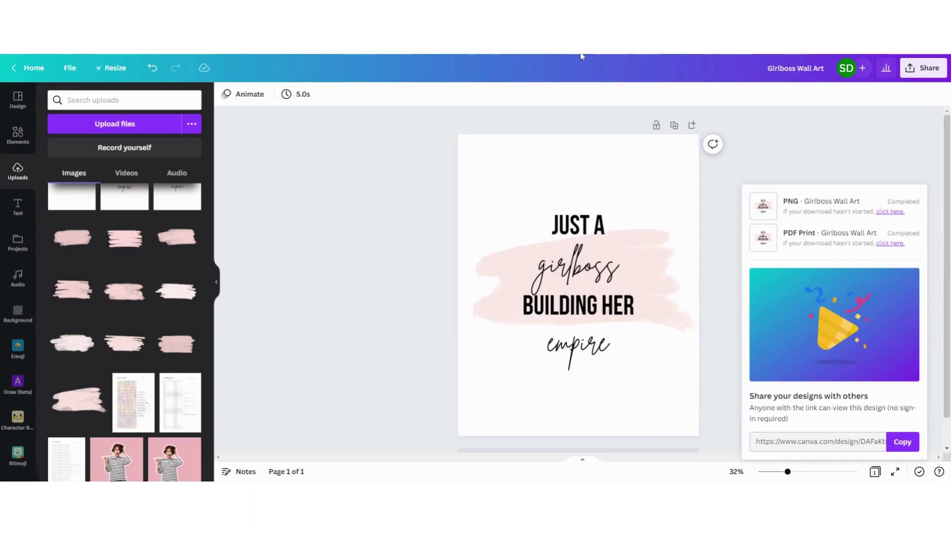
Go to the Canva home page and open Smartmockups
click(304, 49)
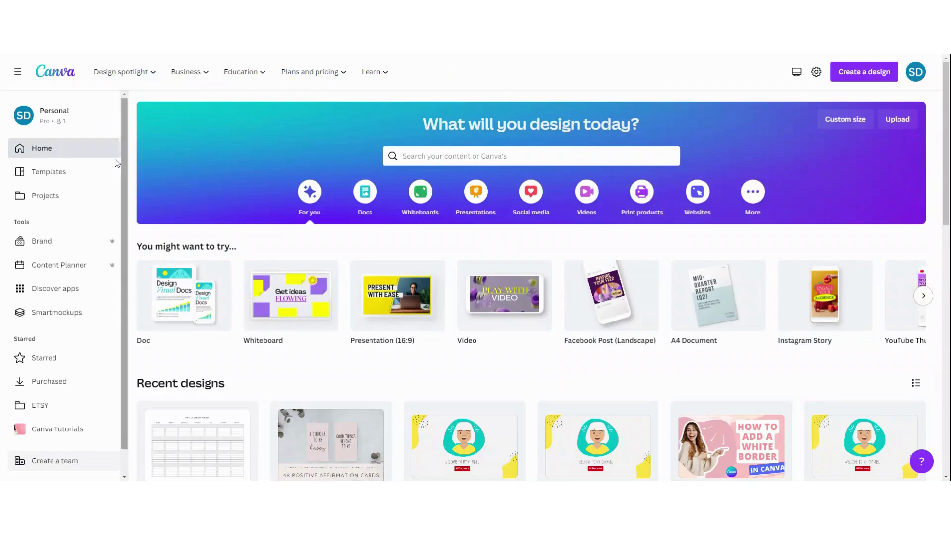
scroll(80, 229, down, 1)
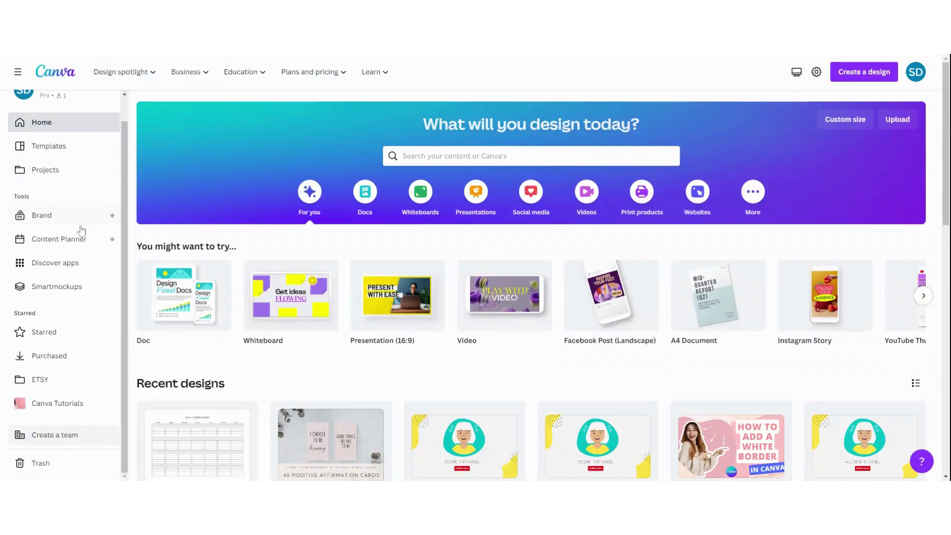
click(49, 288)
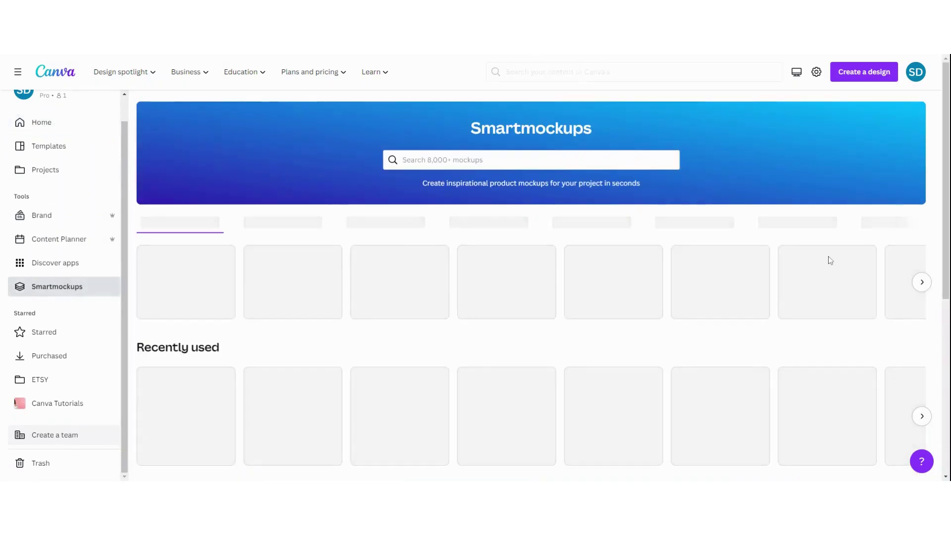
Browse the print mockups and open the portrait frames within the Frames category
scroll(937, 178, down, 3)
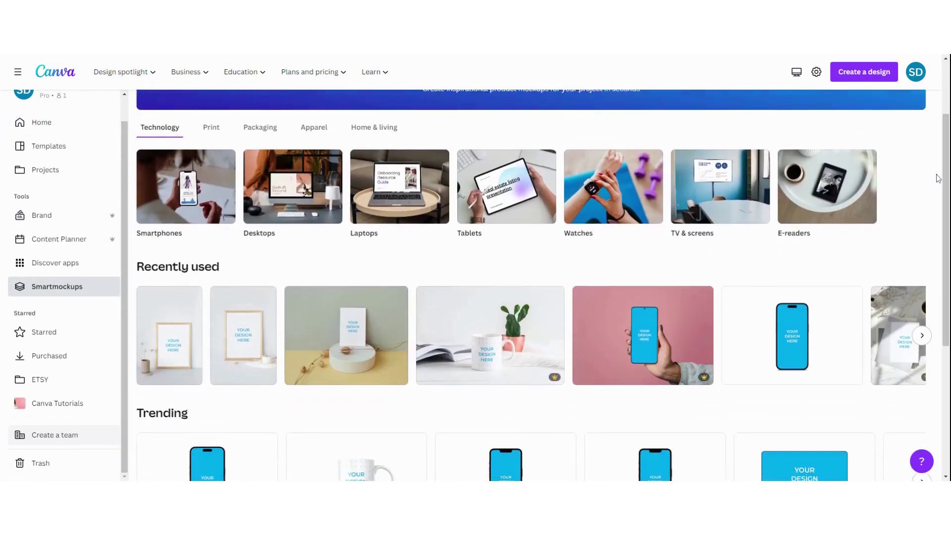
scroll(940, 180, up, 3)
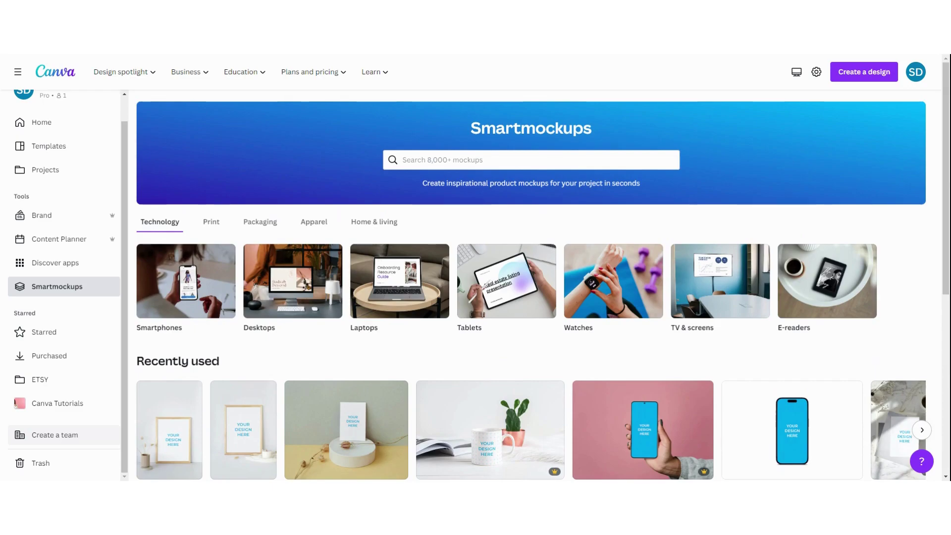
scroll(936, 188, down, 2)
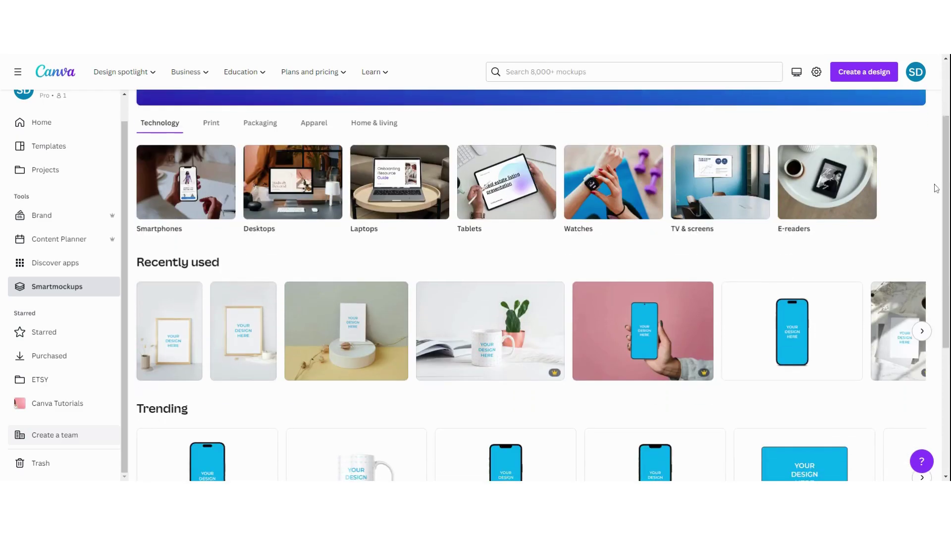
scroll(936, 188, down, 2)
scroll(936, 188, up, 3)
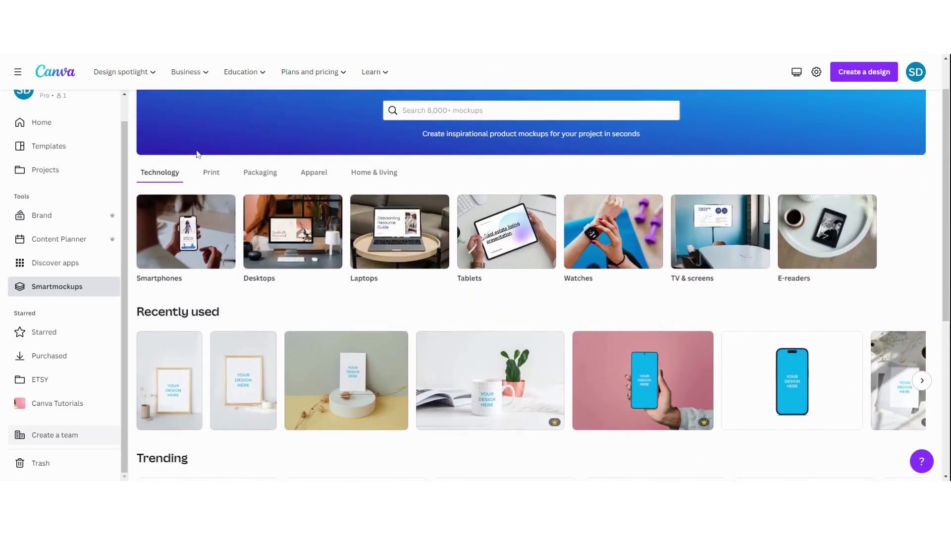
click(208, 177)
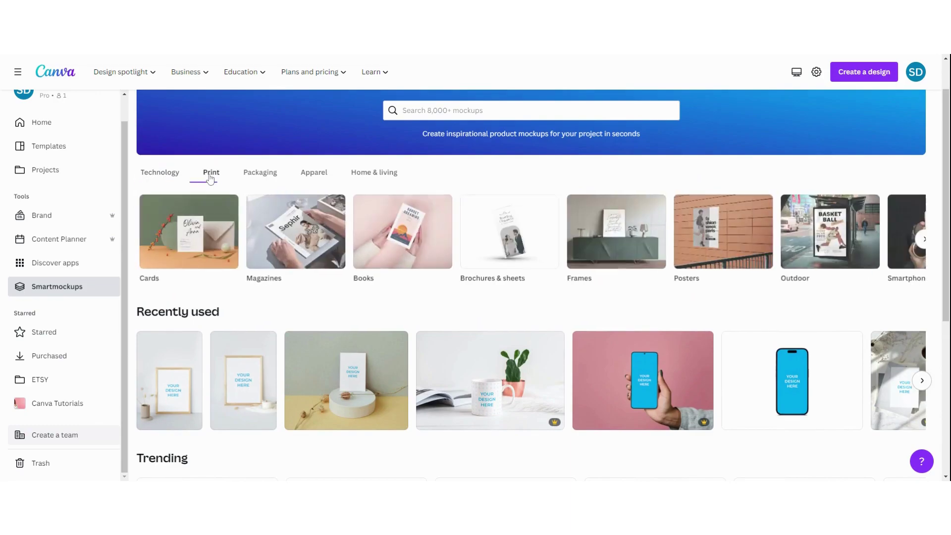
click(620, 235)
scroll(170, 127, down, 2)
scroll(170, 127, up, 2)
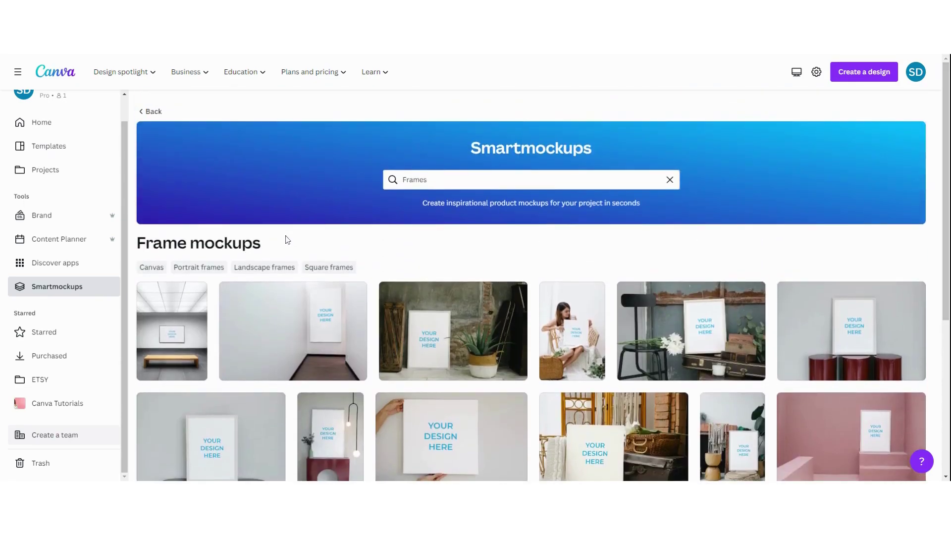
click(197, 271)
Look through the portrait frame mockups and open the wooden frame beside a ribbed vase with dried stems
scroll(738, 263, down, 2)
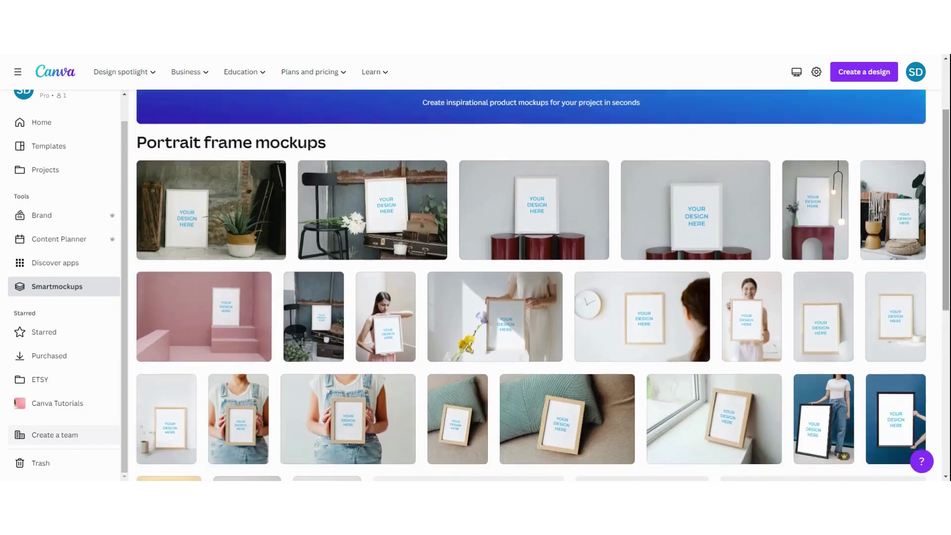
scroll(542, 285, down, 1)
scroll(543, 285, down, 2)
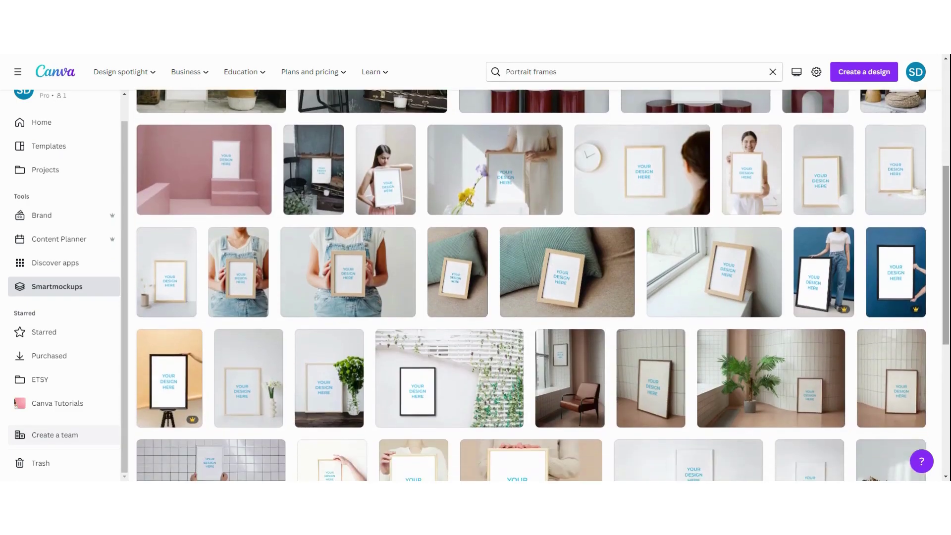
scroll(542, 285, down, 4)
scroll(543, 286, up, 3)
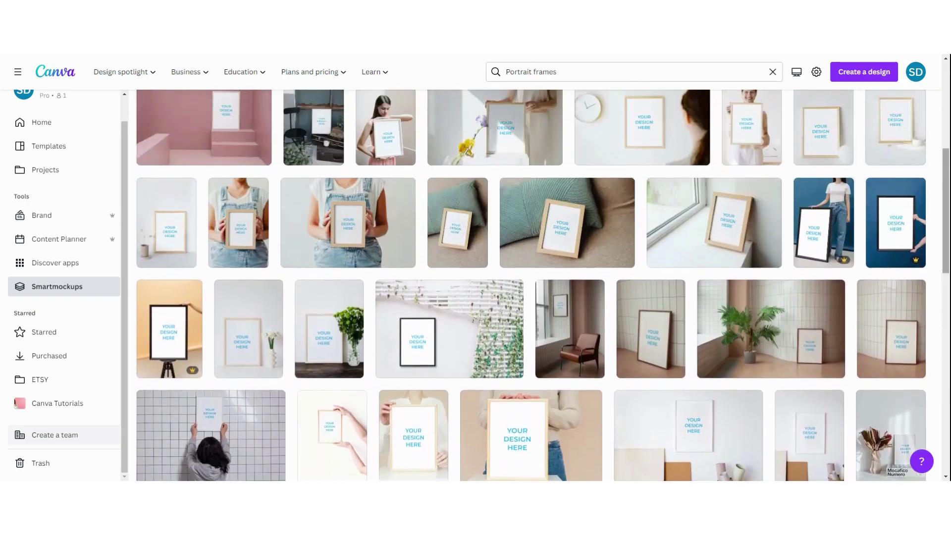
click(167, 223)
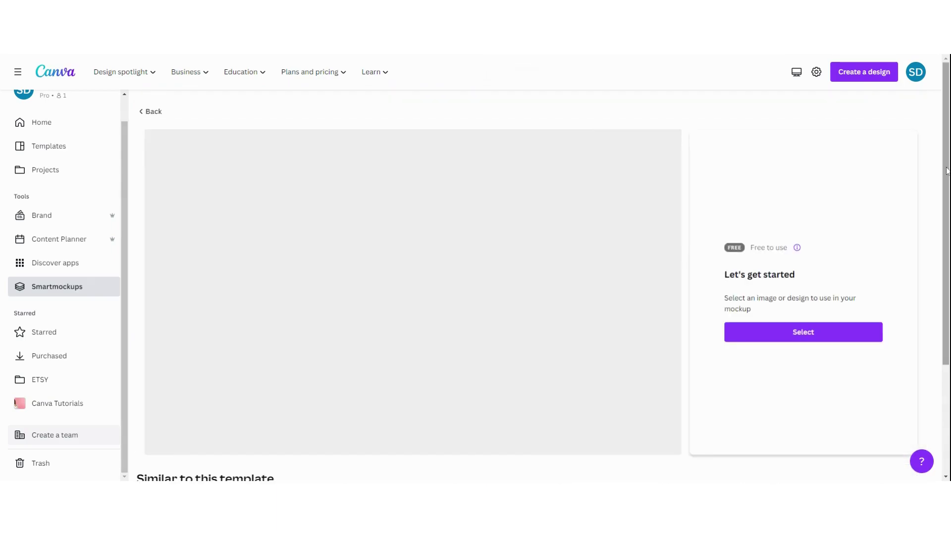
Browse the similar templates and switch to the wooden portrait frame mockup with a candle beside it
scroll(947, 171, down, 3)
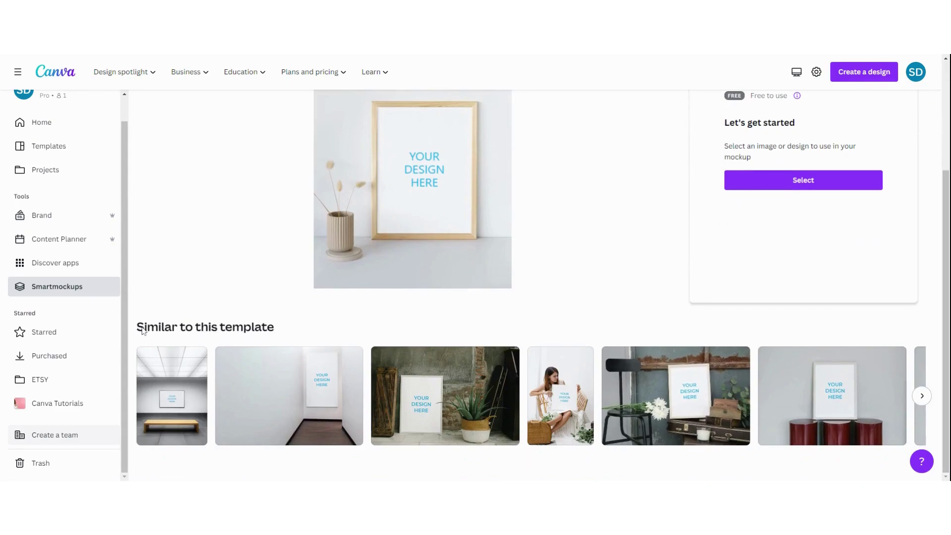
click(921, 397)
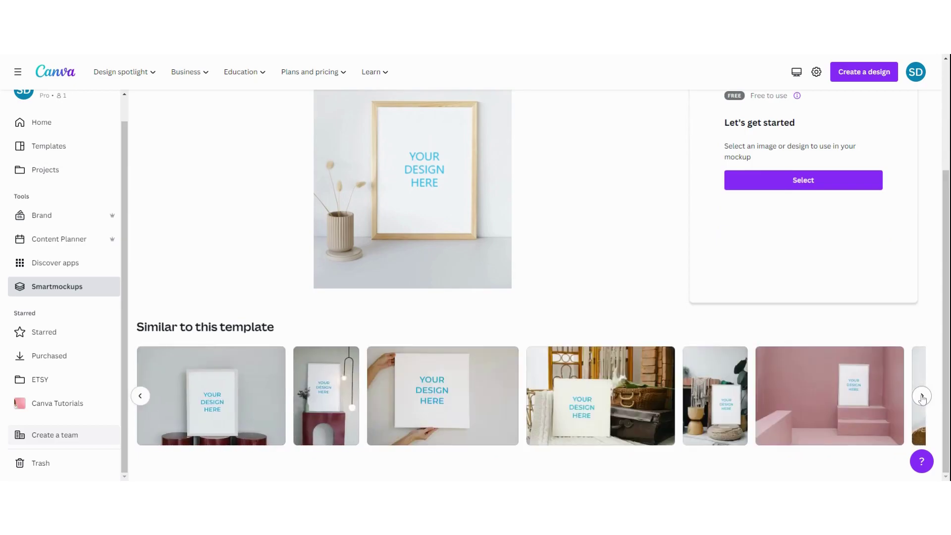
click(921, 397)
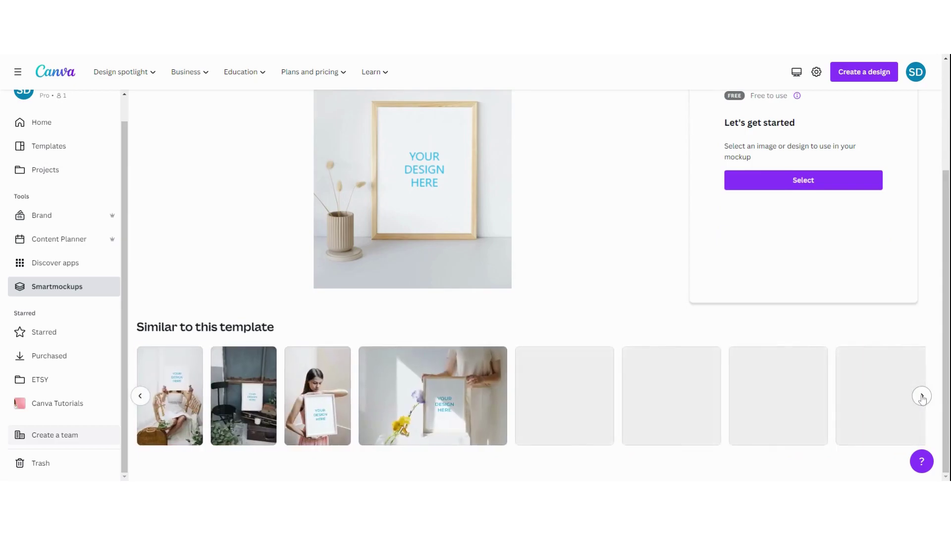
click(922, 397)
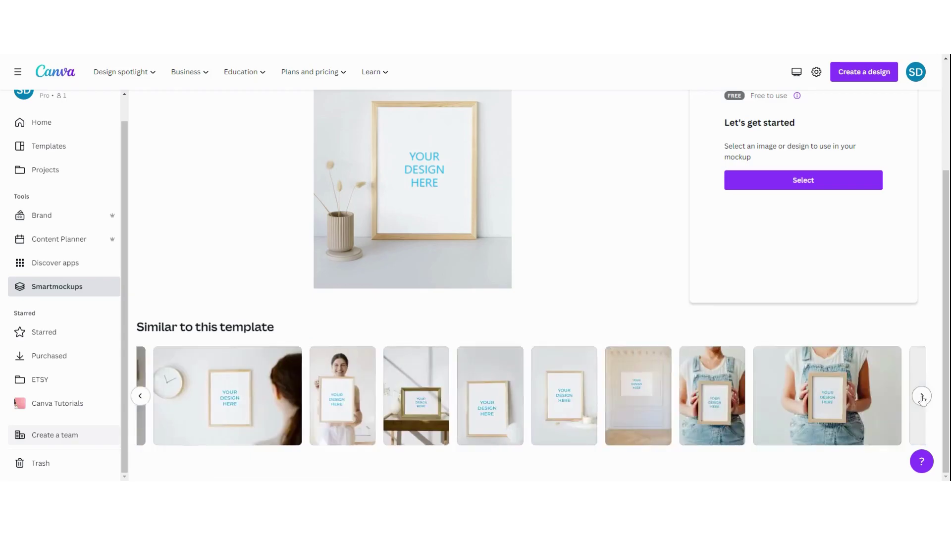
click(922, 398)
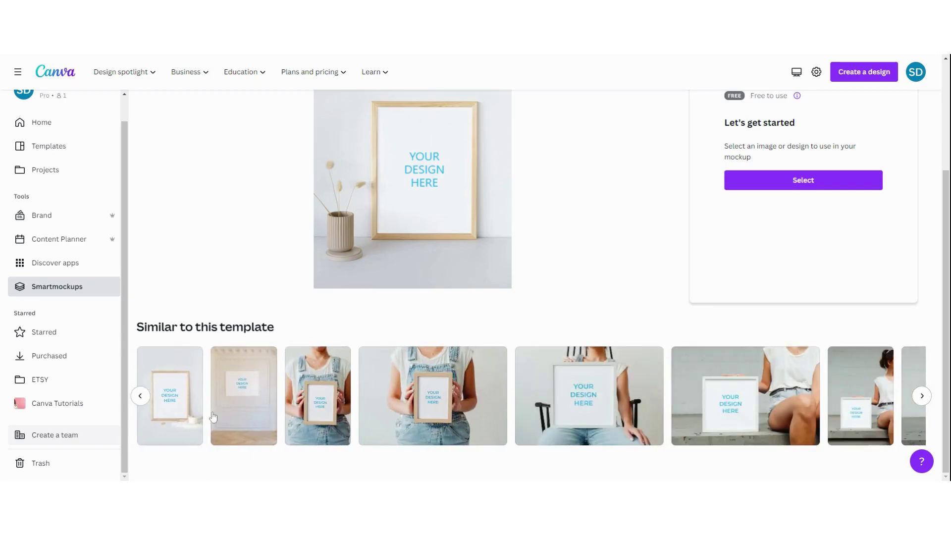
click(183, 406)
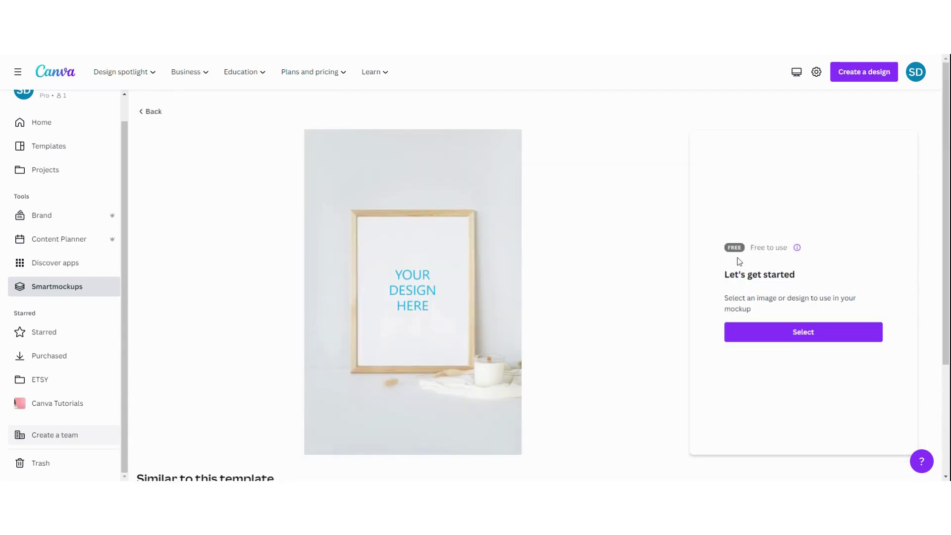
Place the uploaded Girlboss Wall Art.png quote design in the frame mockup
scroll(669, 251, down, 1)
scroll(702, 229, up, 1)
click(804, 336)
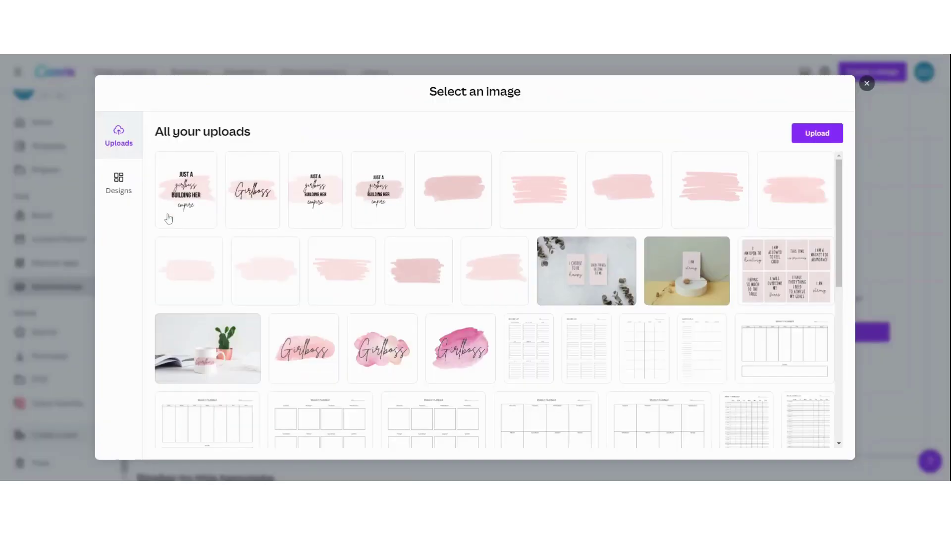
click(200, 191)
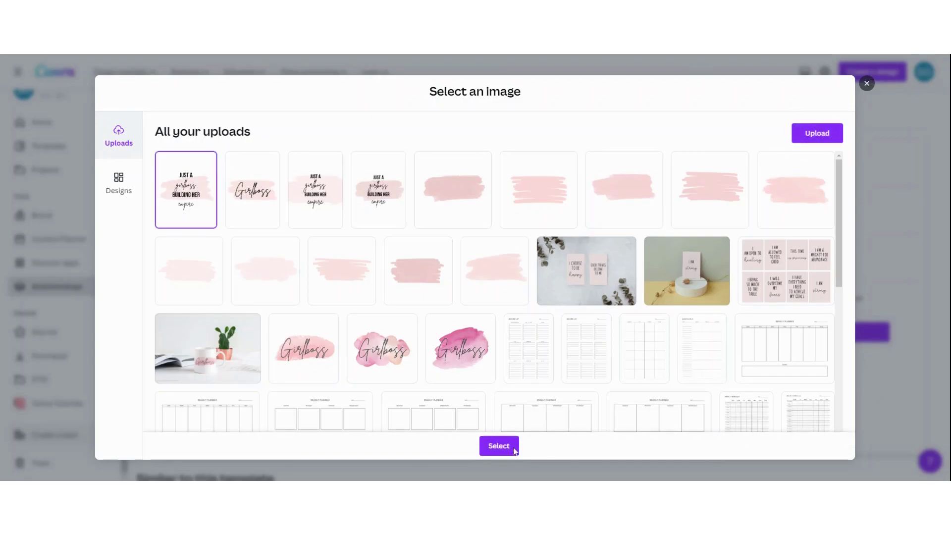
click(492, 448)
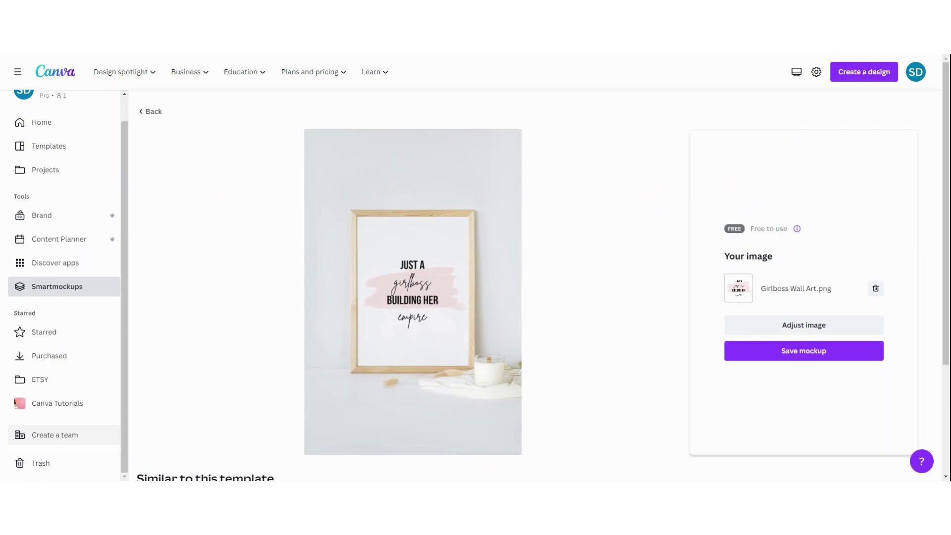
Enlarge the design to about 115% so it fills the frame, centre it both ways and save the adjustments
click(809, 329)
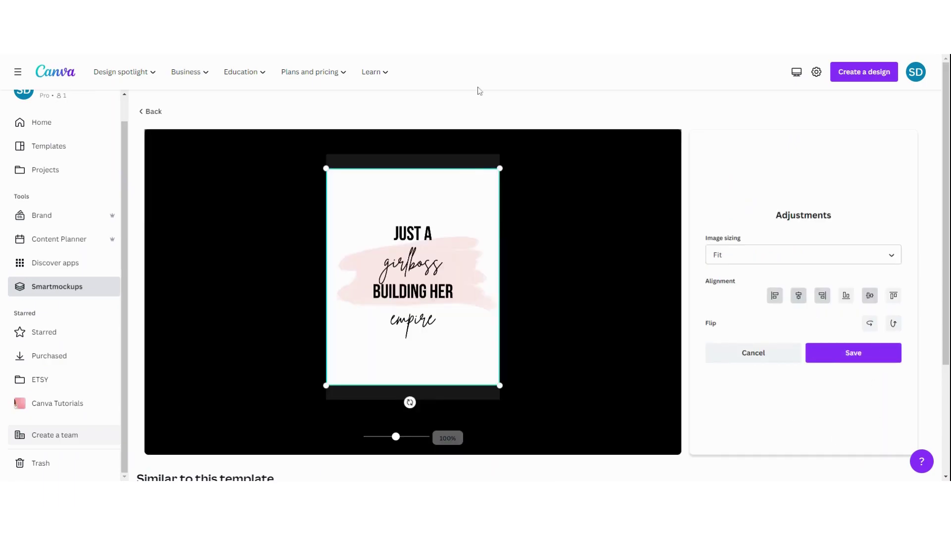
drag(499, 168, 512, 152)
drag(441, 324, 440, 330)
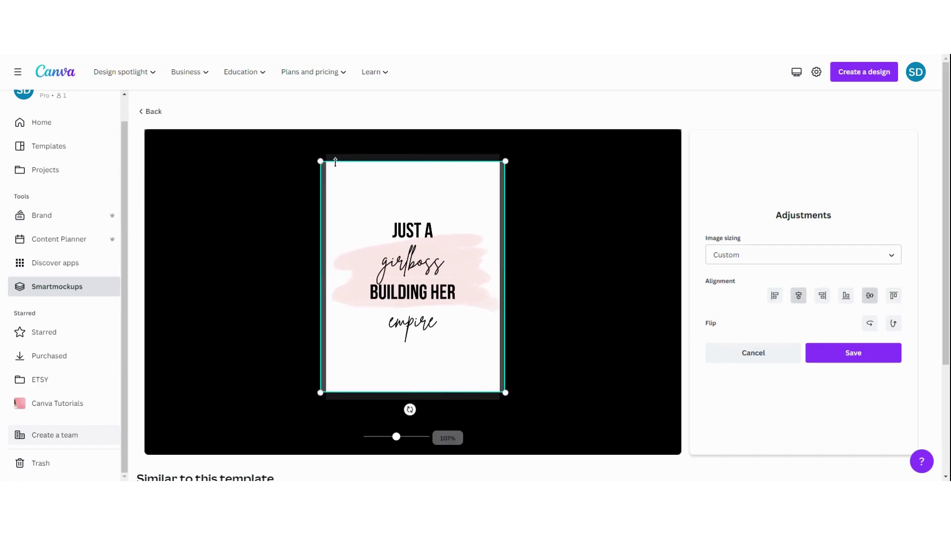
drag(320, 161, 314, 153)
drag(505, 392, 520, 403)
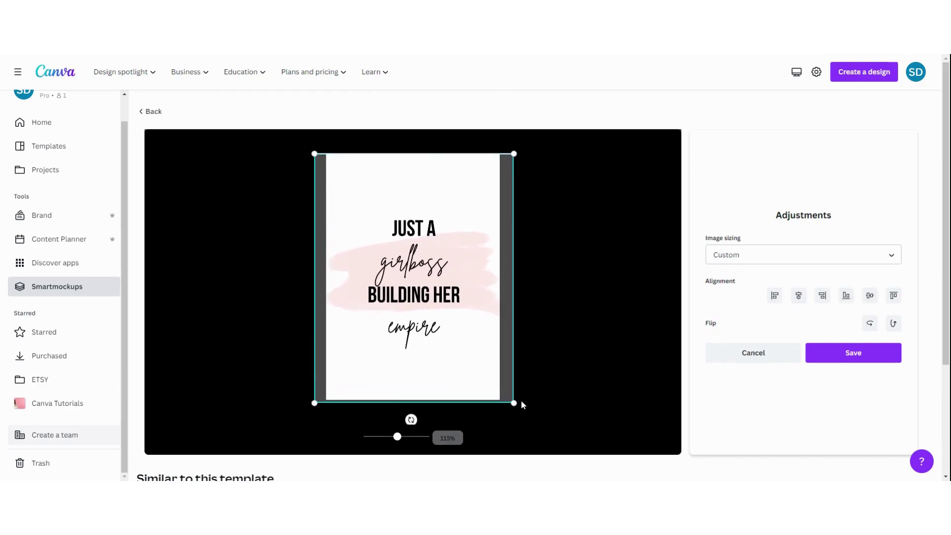
drag(443, 363, 439, 361)
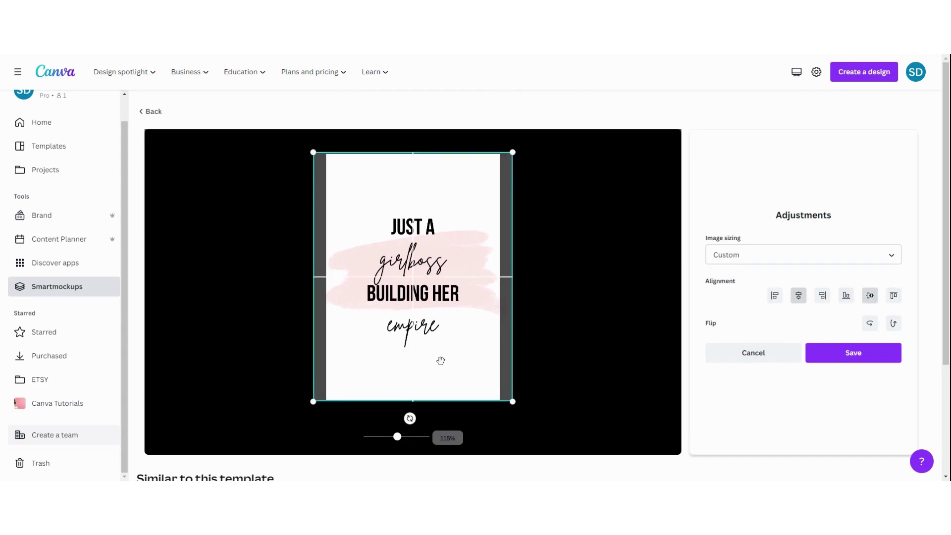
click(853, 354)
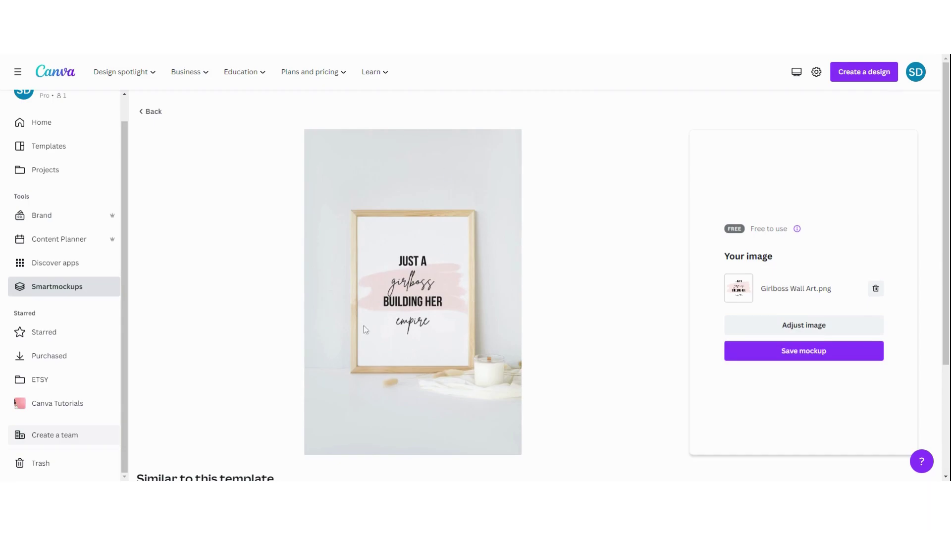
Check the adjusted frame mockup and save it
scroll(649, 217, down, 2)
scroll(649, 217, up, 2)
click(838, 357)
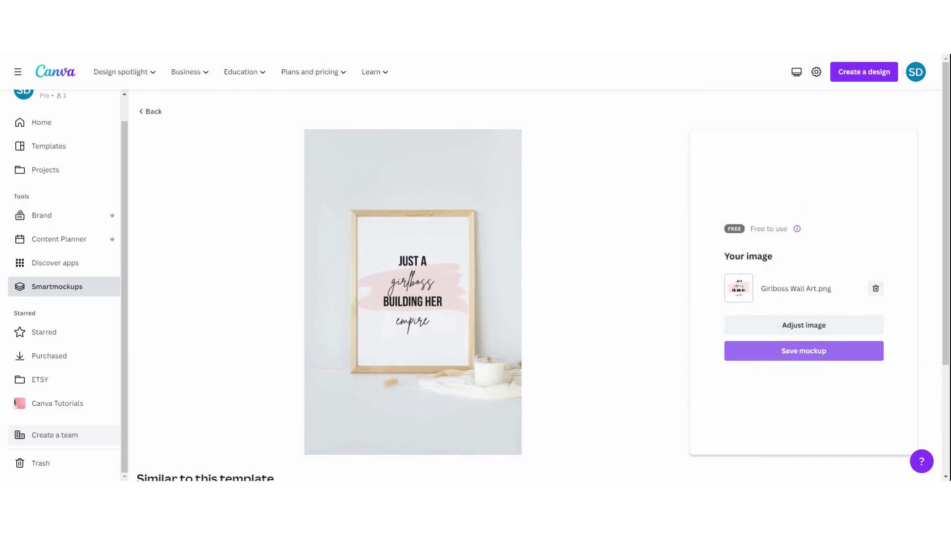
click(837, 350)
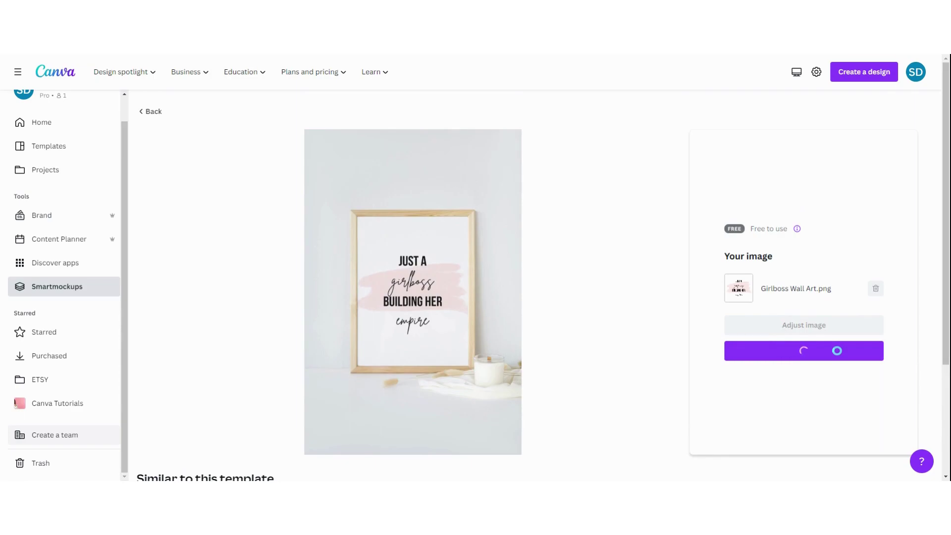